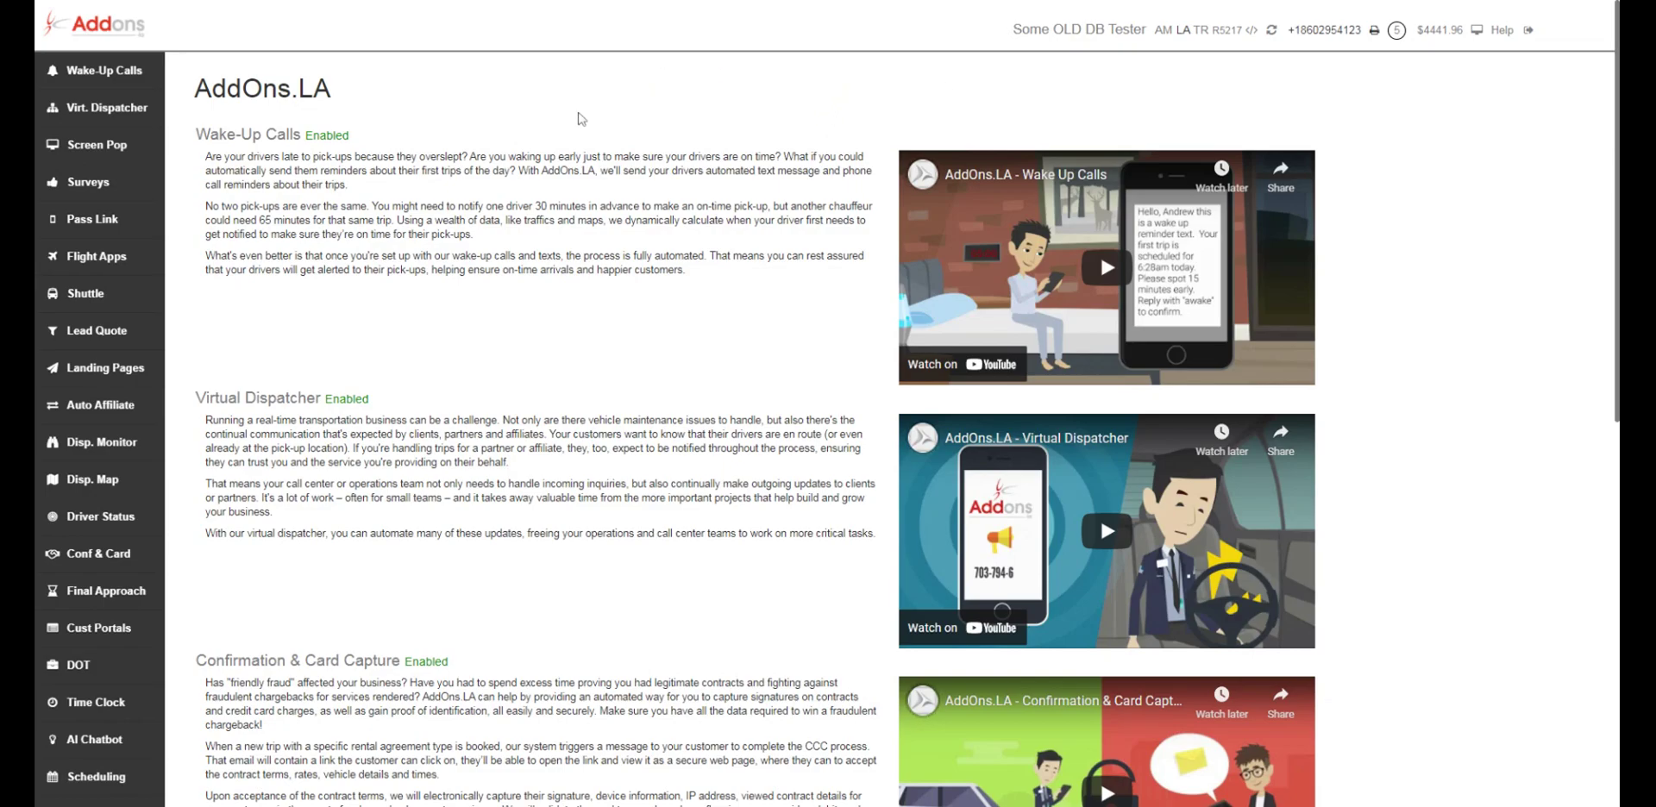
Step: Go to Rate Mgmt under Lead Quote in the sidebar
mouse_move(170, 333)
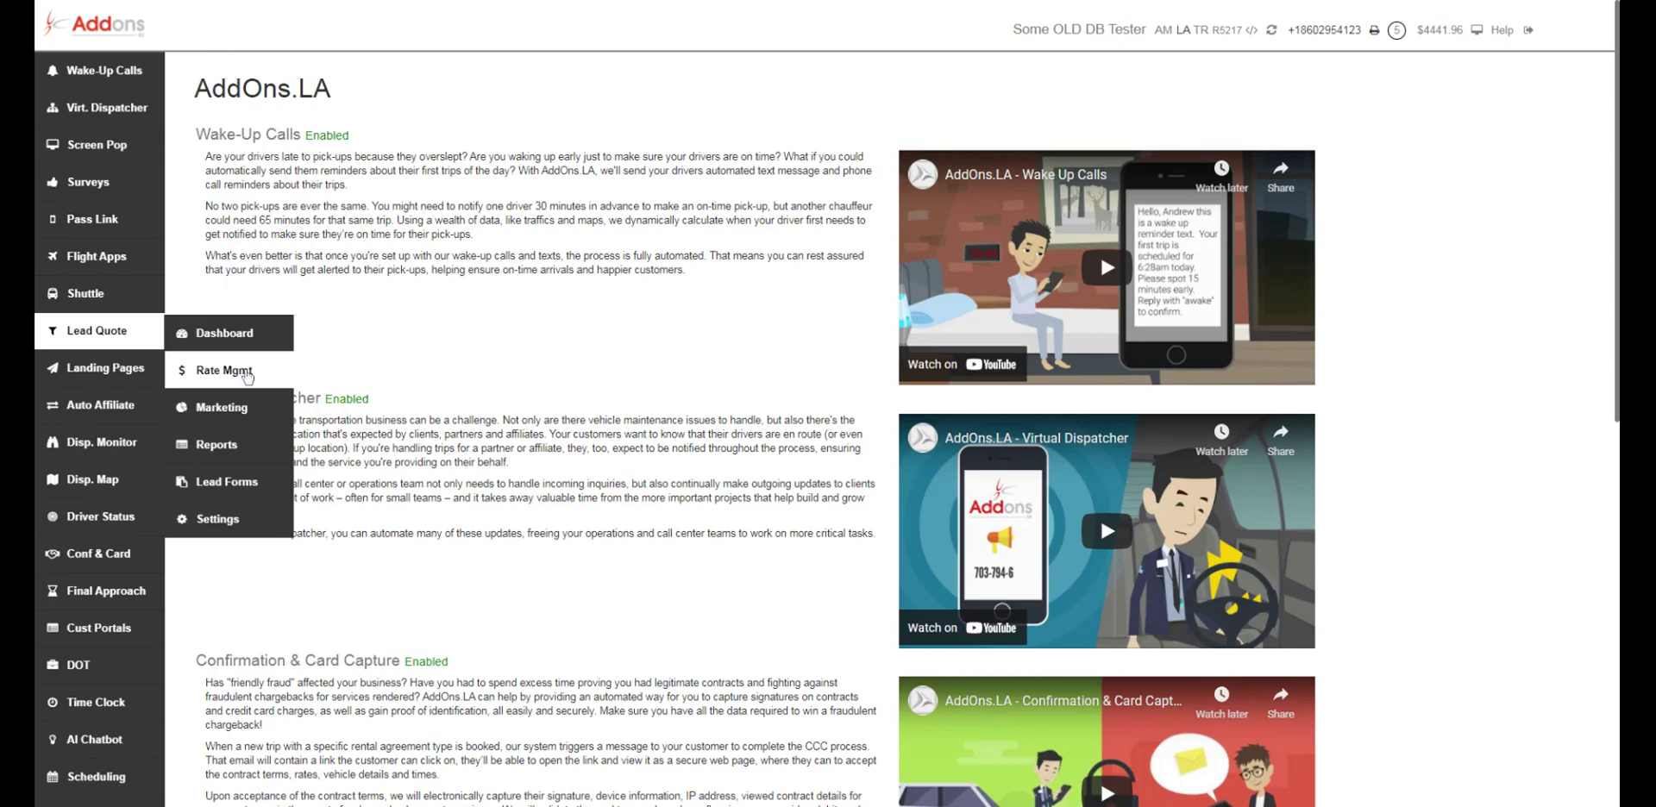
left_click(247, 374)
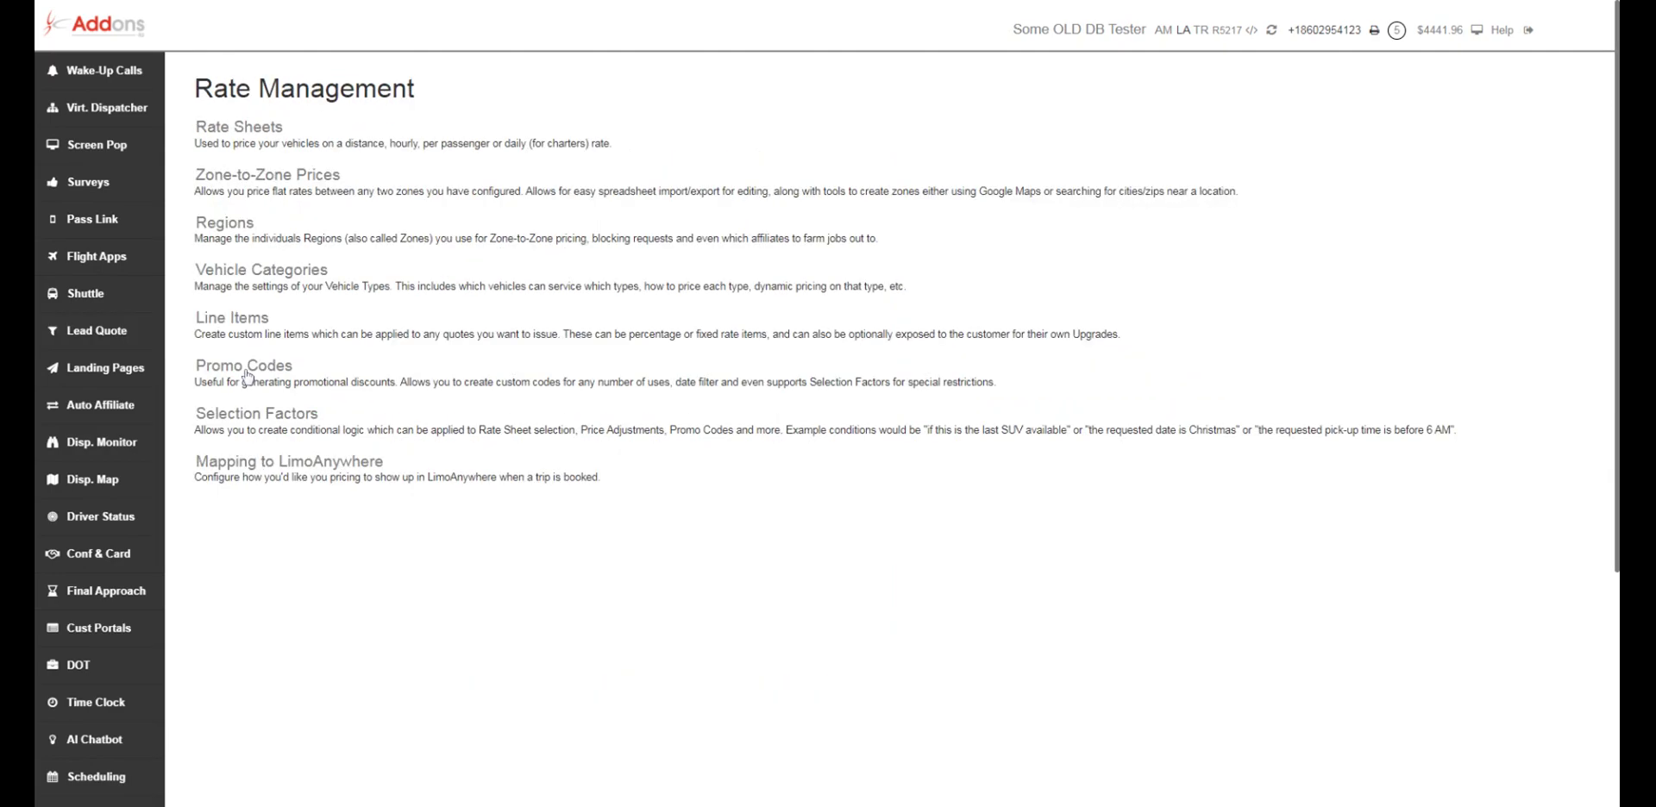
Step: Create a new rate sheet named 'Test sedan default hourly'
left_click(268, 137)
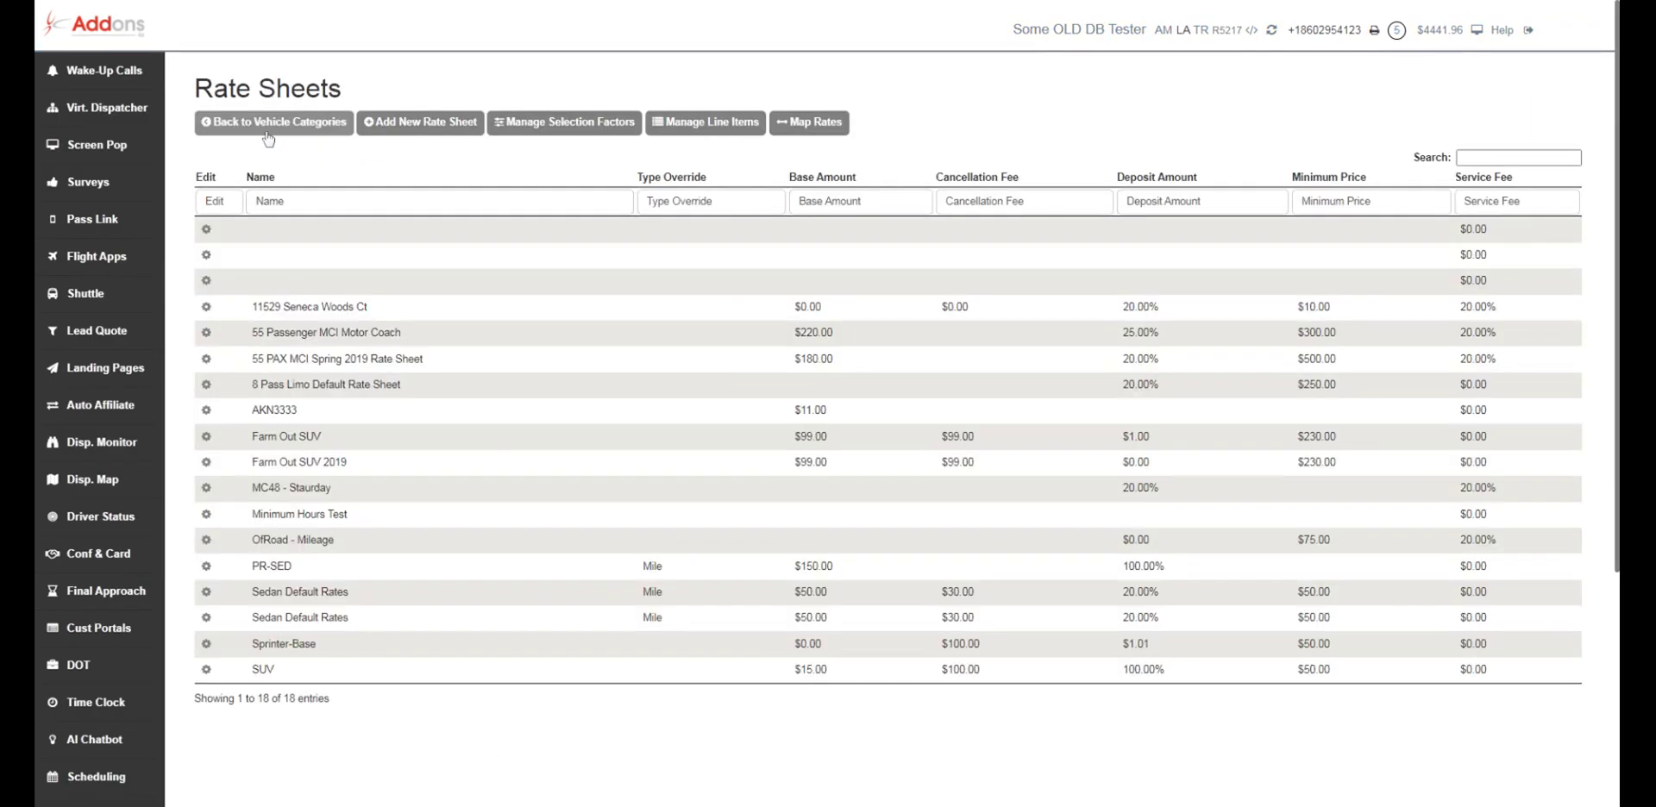
left_click(425, 123)
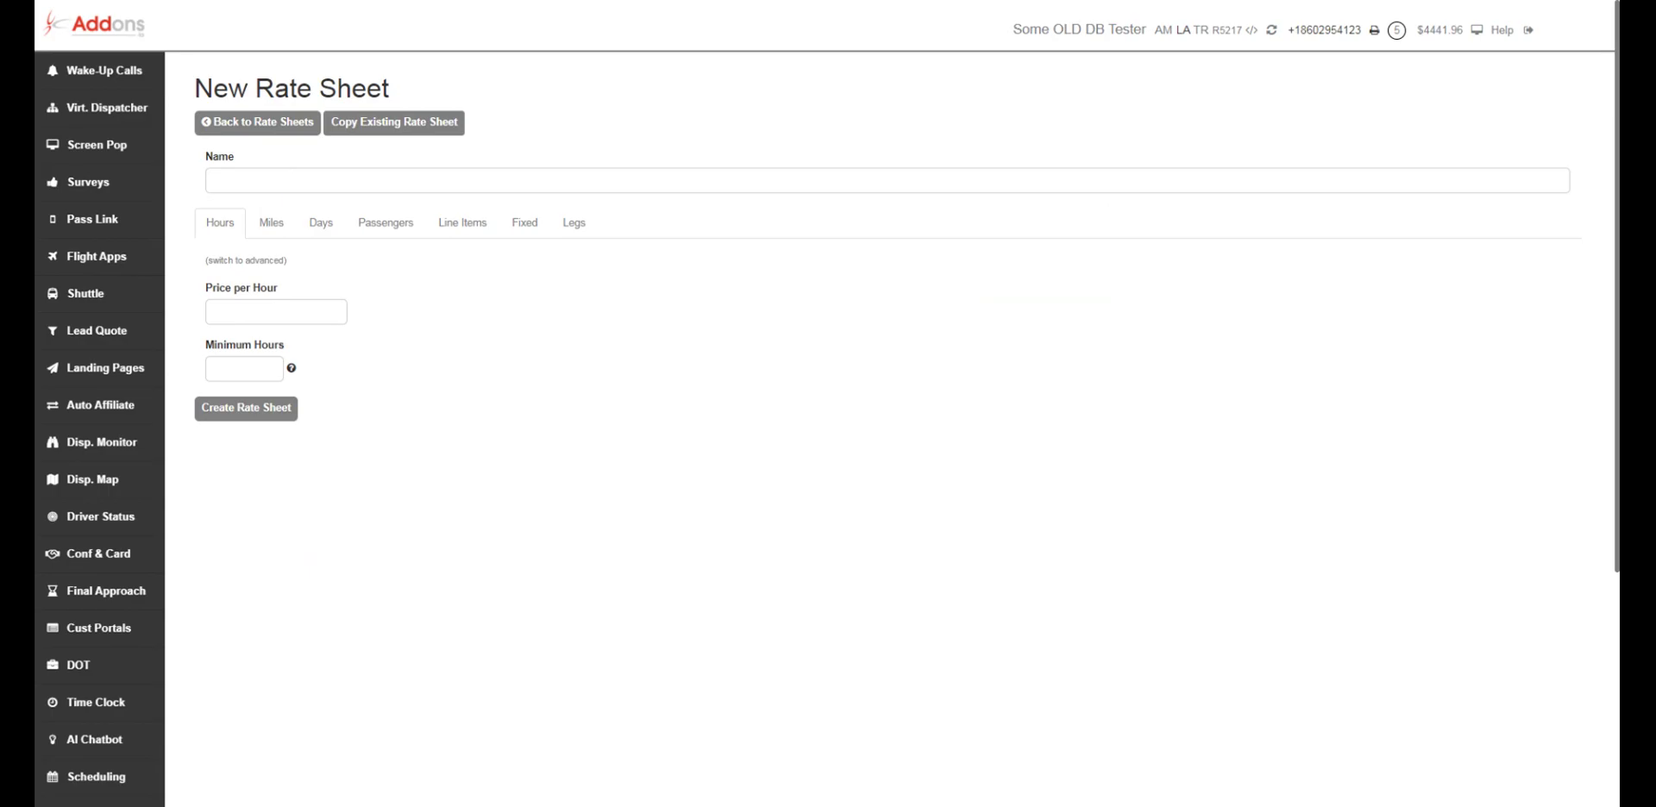
left_click(216, 181)
type("Test sedan default hourly")
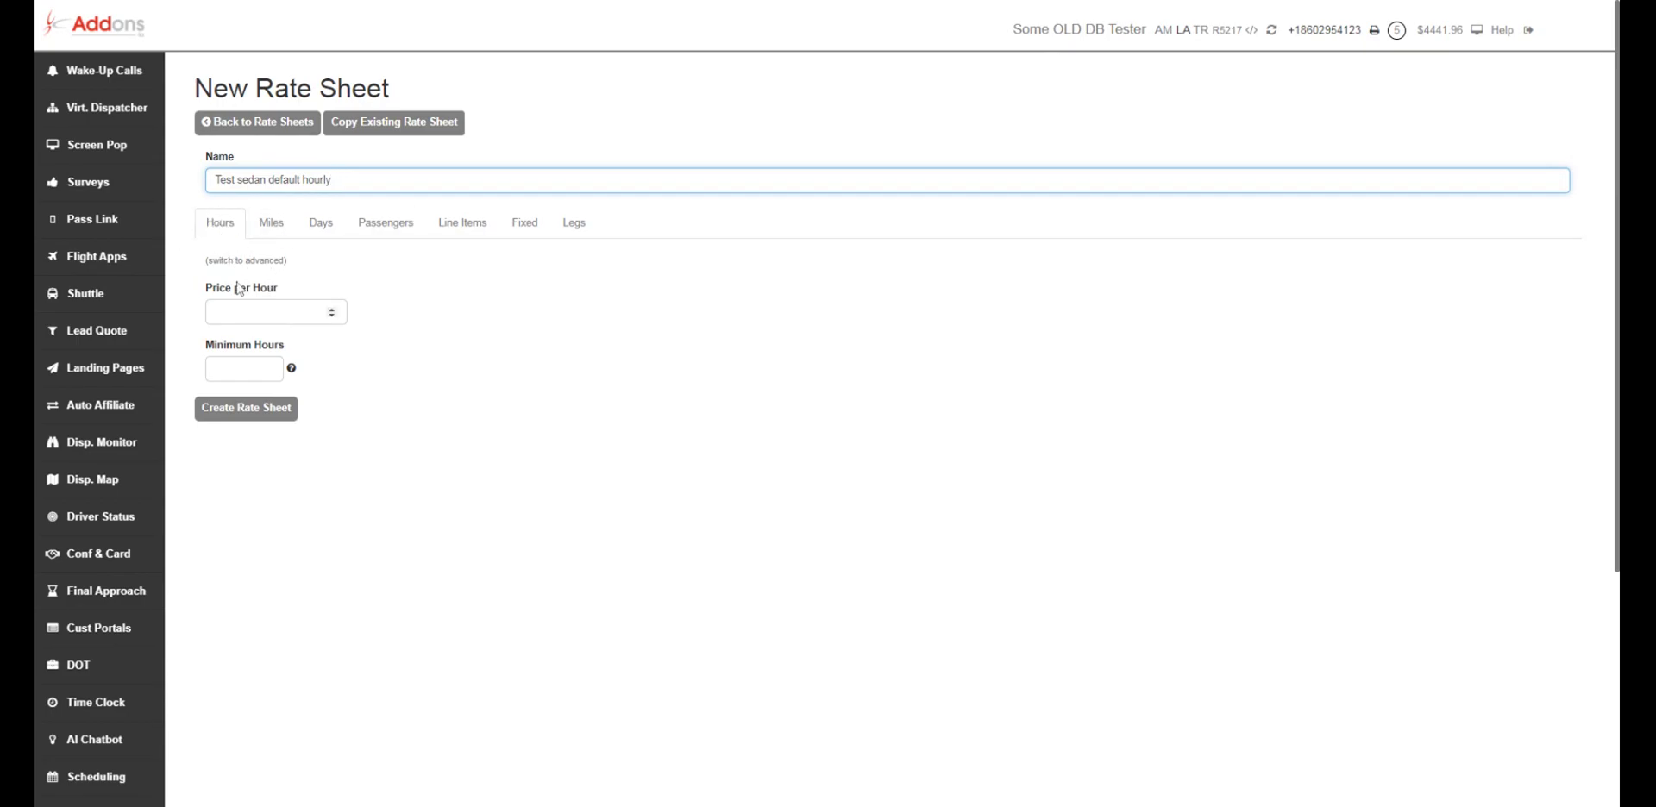
Step: Highlight the Price per Hour and Minimum Hours settings
left_click_drag(207, 293, 296, 291)
left_click_drag(207, 336, 293, 348)
triple_click(292, 349)
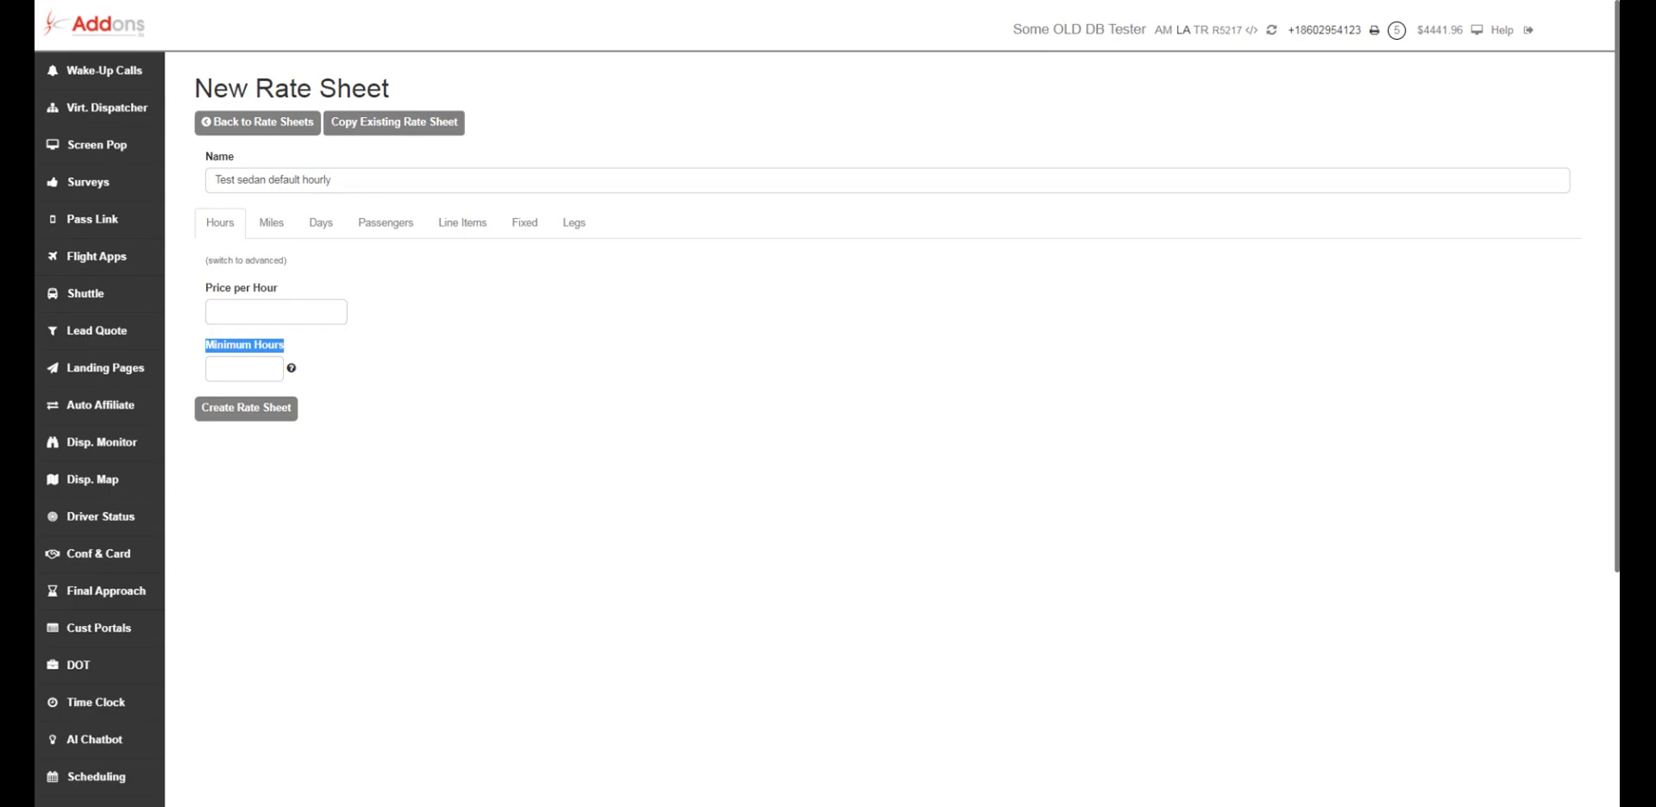
Step: Switch to advanced hourly tiers: $90 above 0 hours and $80 above 1 hour
left_click(256, 261)
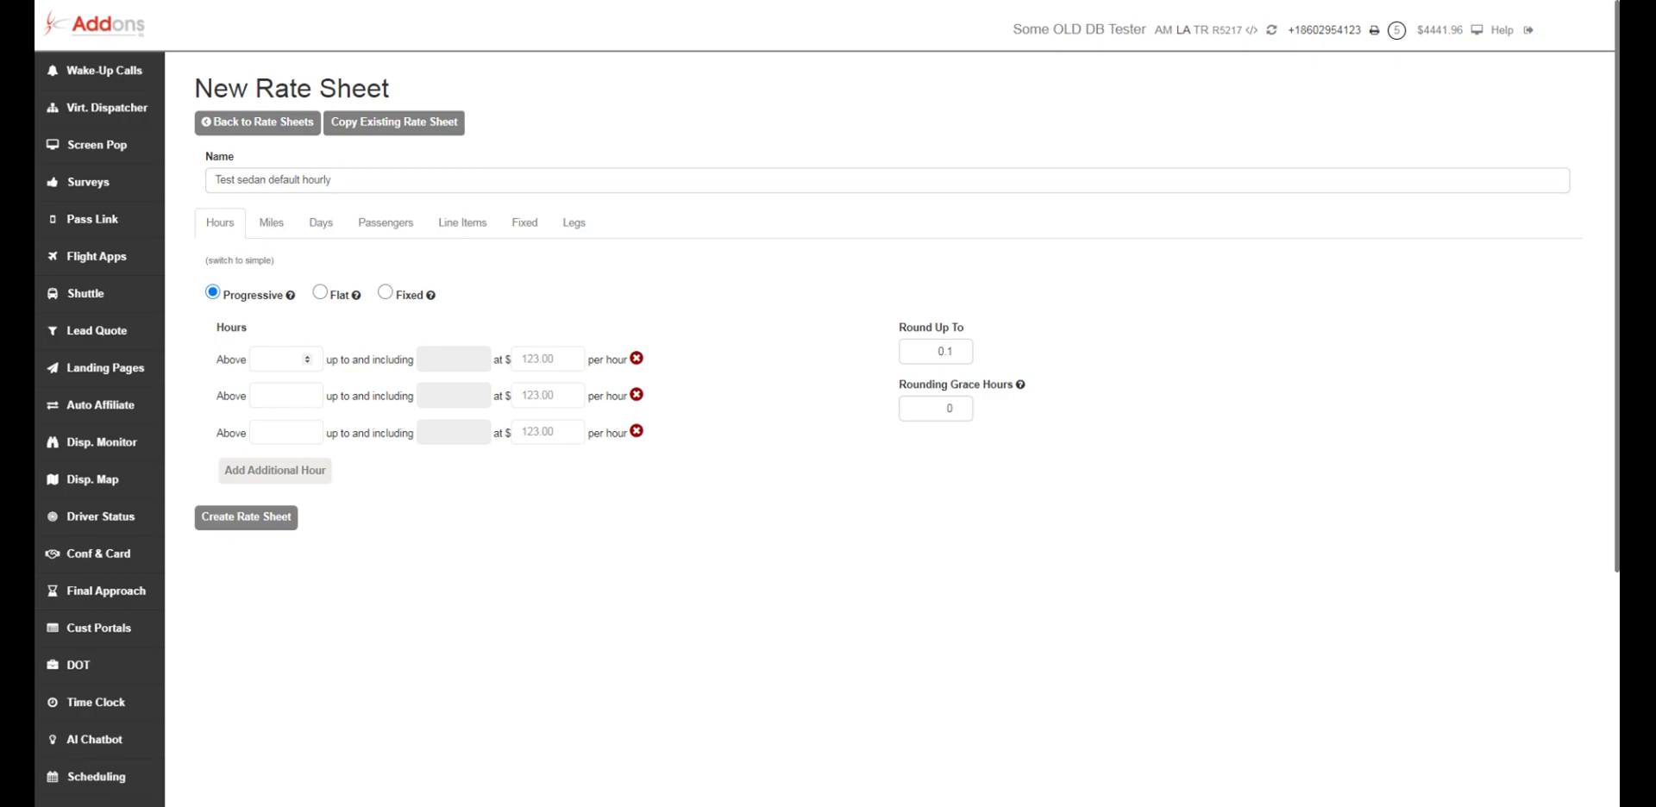
left_click(280, 359)
type("0")
left_click(448, 361)
left_click(535, 358)
type("90")
left_click(307, 396)
type("1")
left_click(552, 396)
type("80")
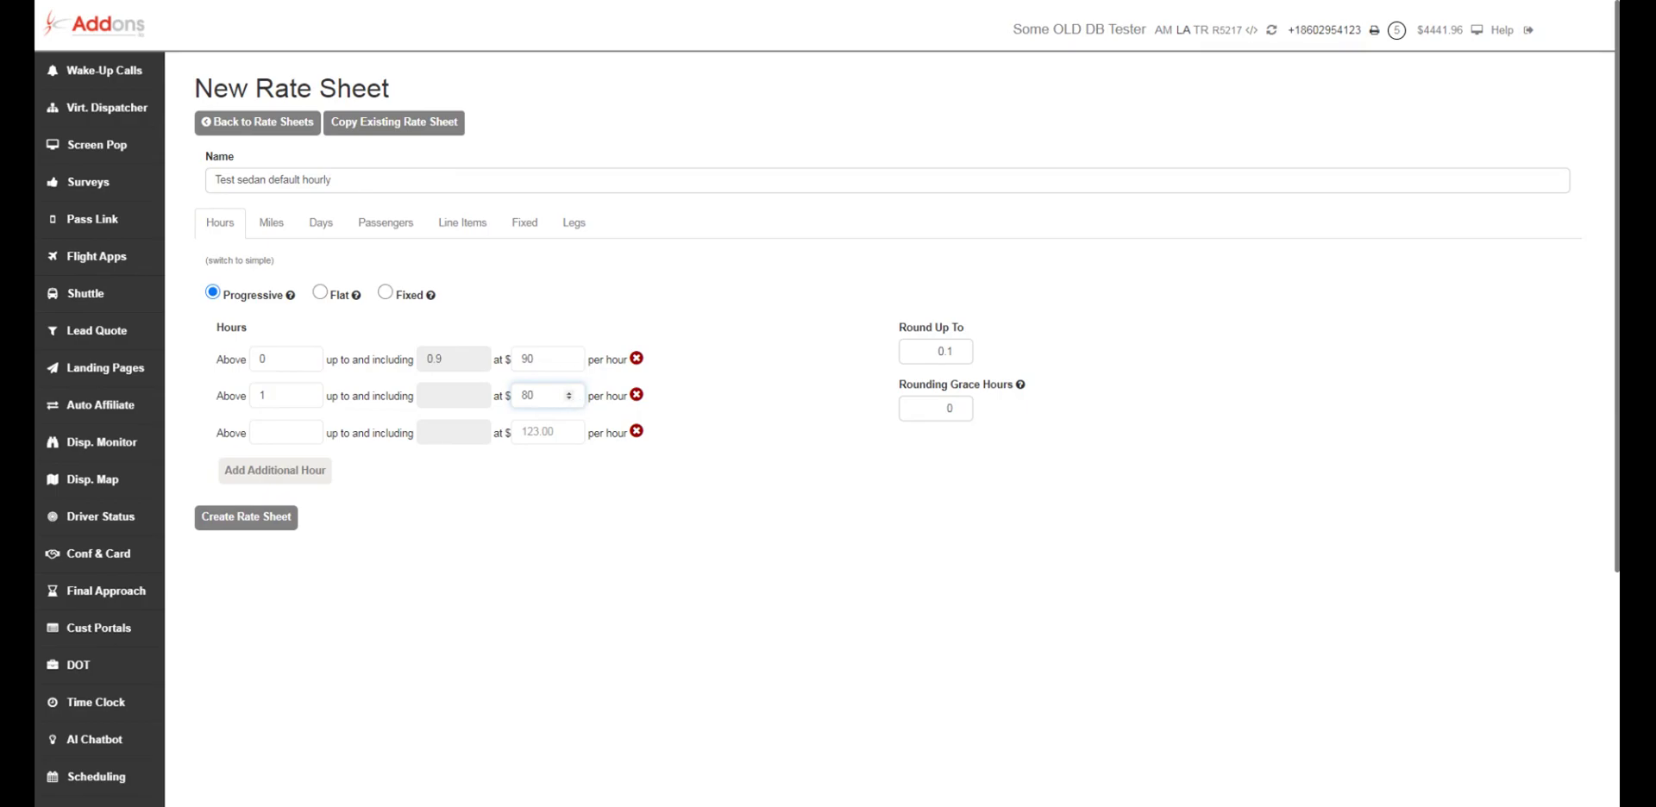
Step: Add a fourth hour tier and set the tiers to Flat pricing
left_click(293, 480)
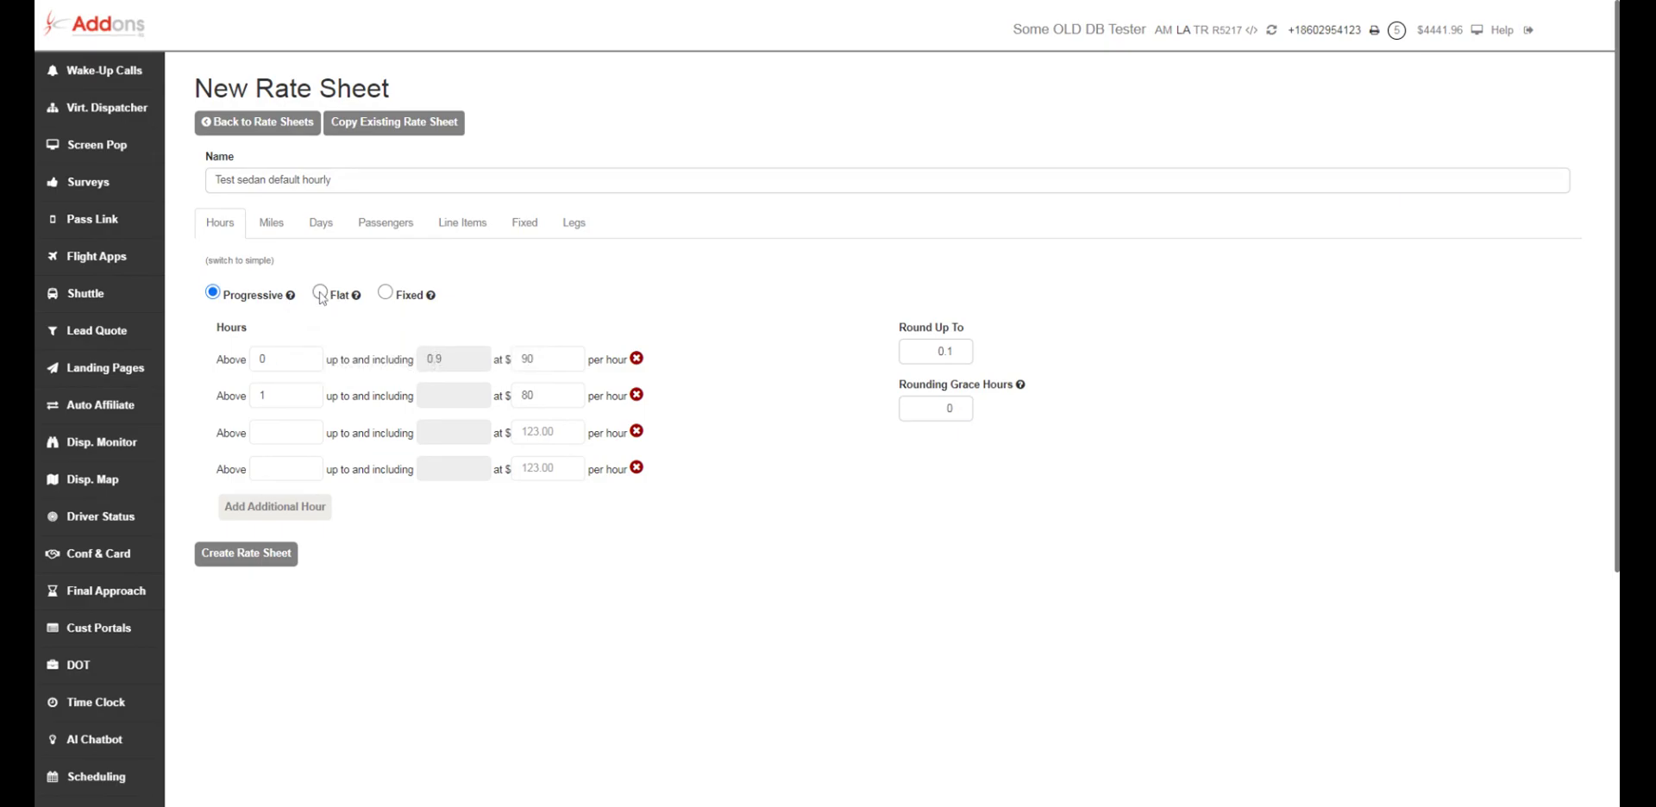
left_click(320, 294)
left_click_drag(520, 395, 534, 395)
Step: Switch tiers to Fixed totals and change the second tier's price to 100
left_click(386, 293)
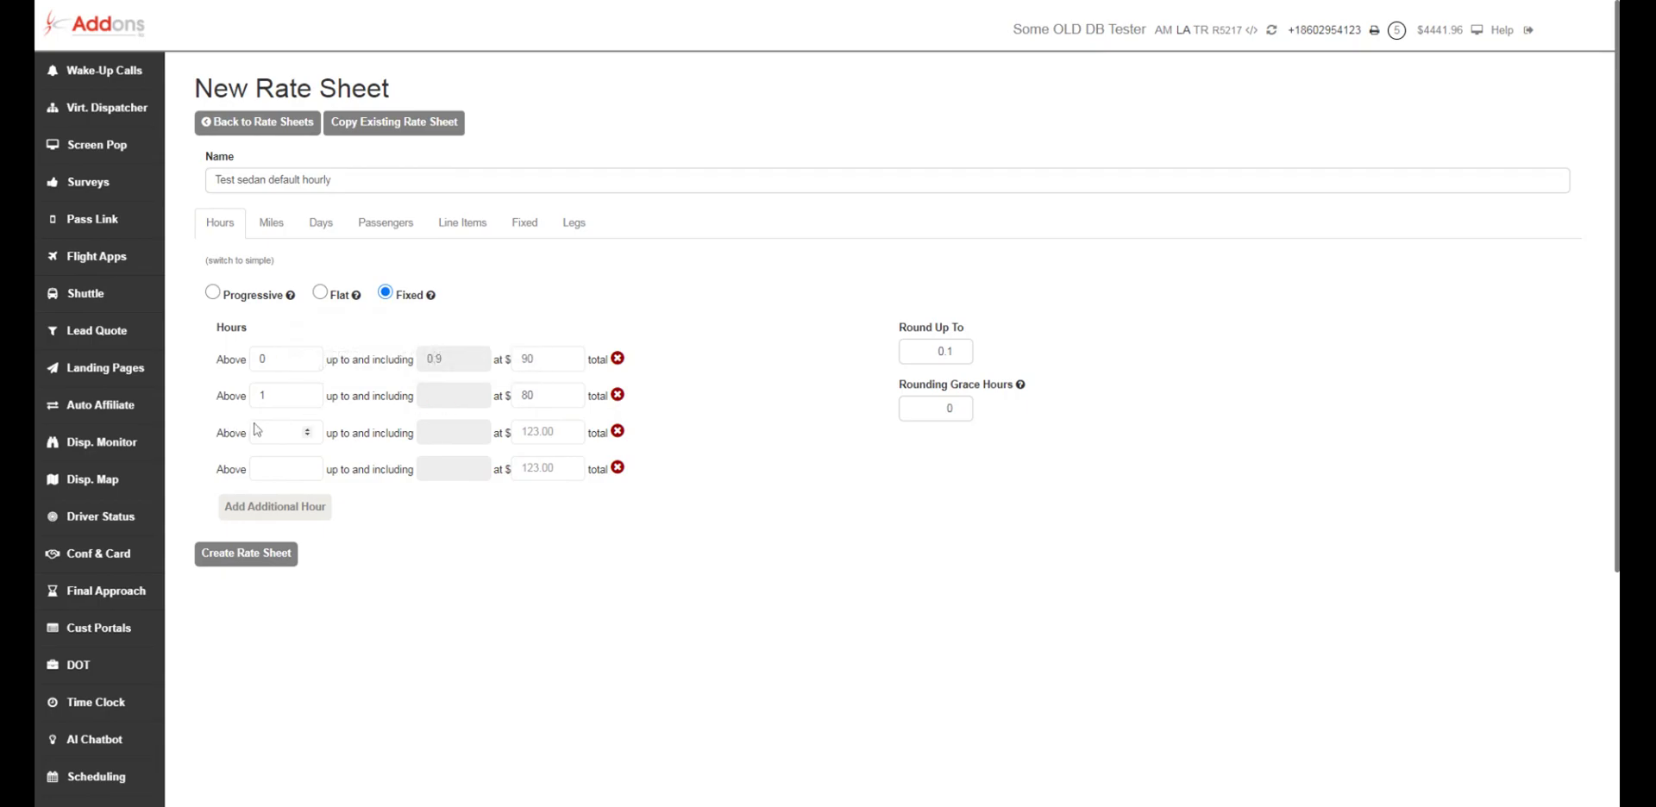
left_click(540, 432)
left_click(533, 396)
key("BackSpace")
key("BackSpace")
type("100")
Step: Set the third tier above 3 hours at $350 and a fourth tier above 4 hours
left_click(308, 432)
type("3")
double_click(527, 359)
left_click(561, 432)
type("2")
key("BackSpace")
type("350")
left_click(276, 469)
type("4")
left_click(725, 440)
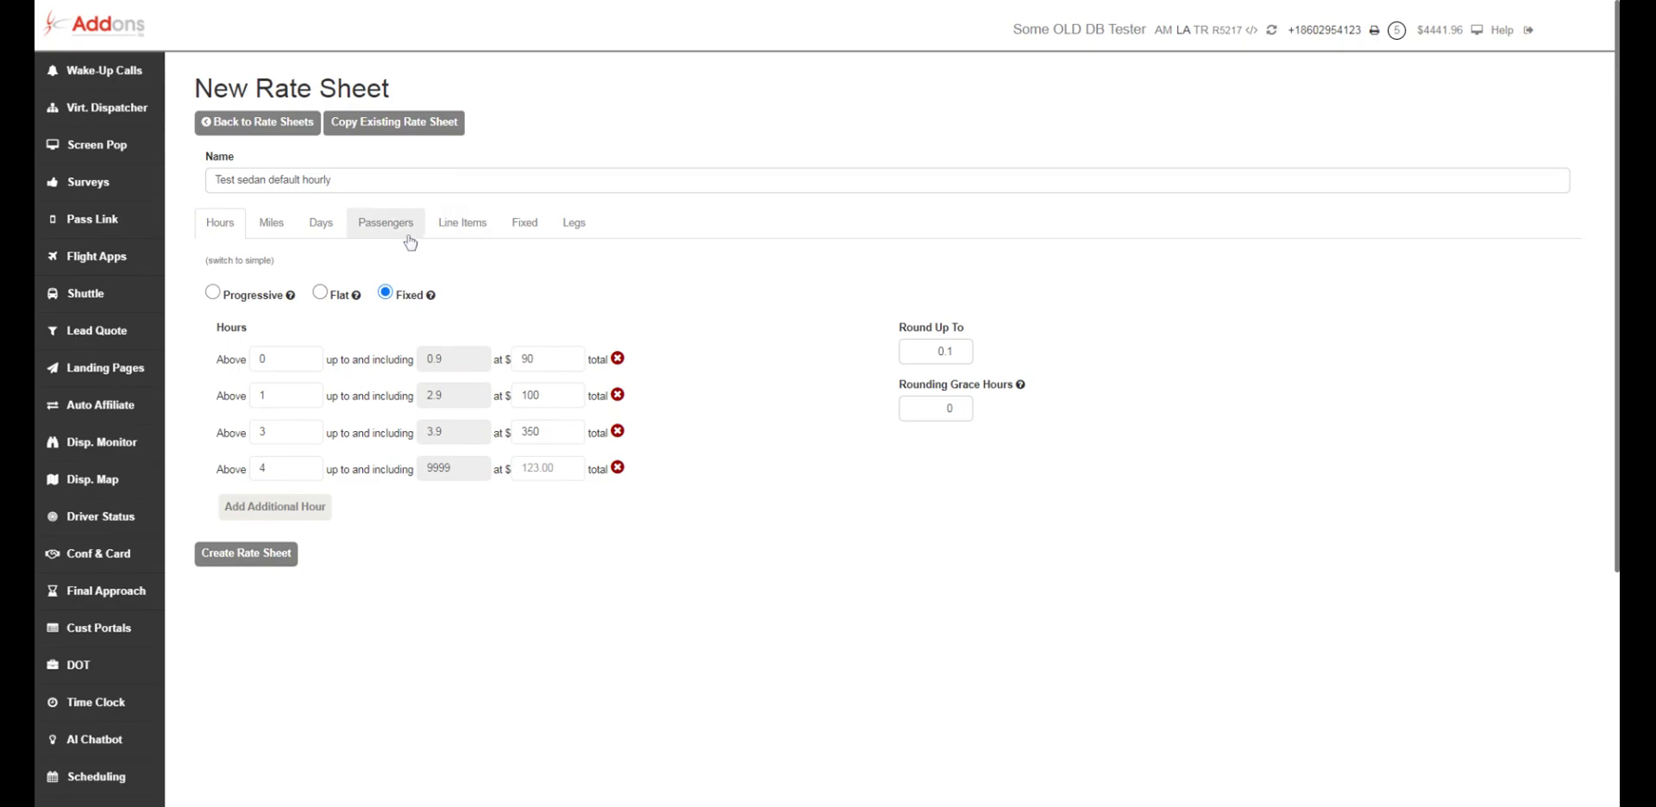
Step: Open the Fixed fees section, enter 75 as Base Amount, then clear it
left_click(531, 228)
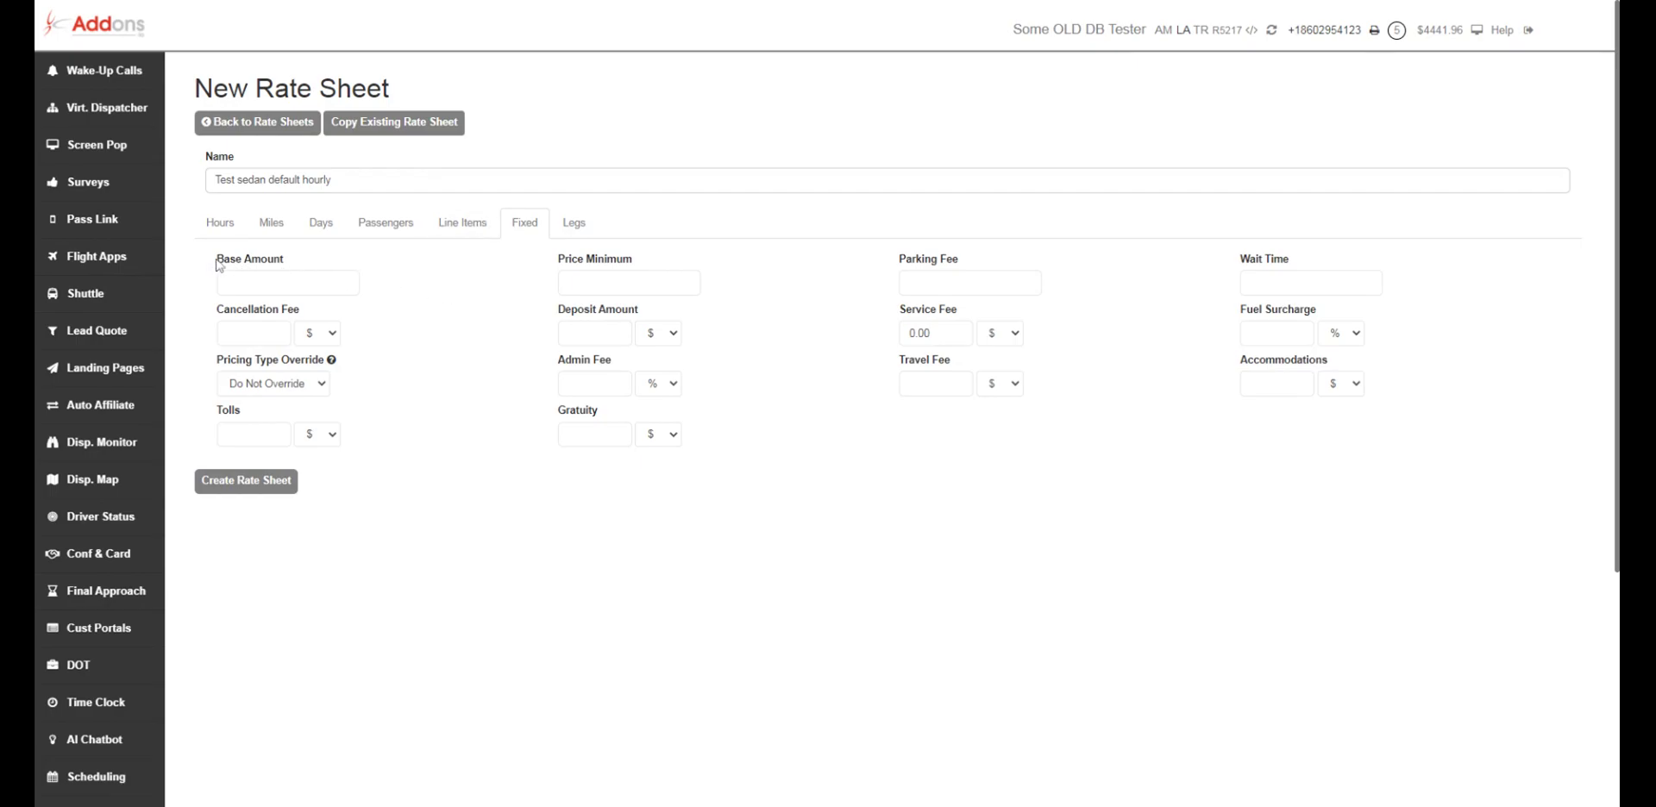
left_click_drag(217, 260, 295, 264)
left_click(285, 283)
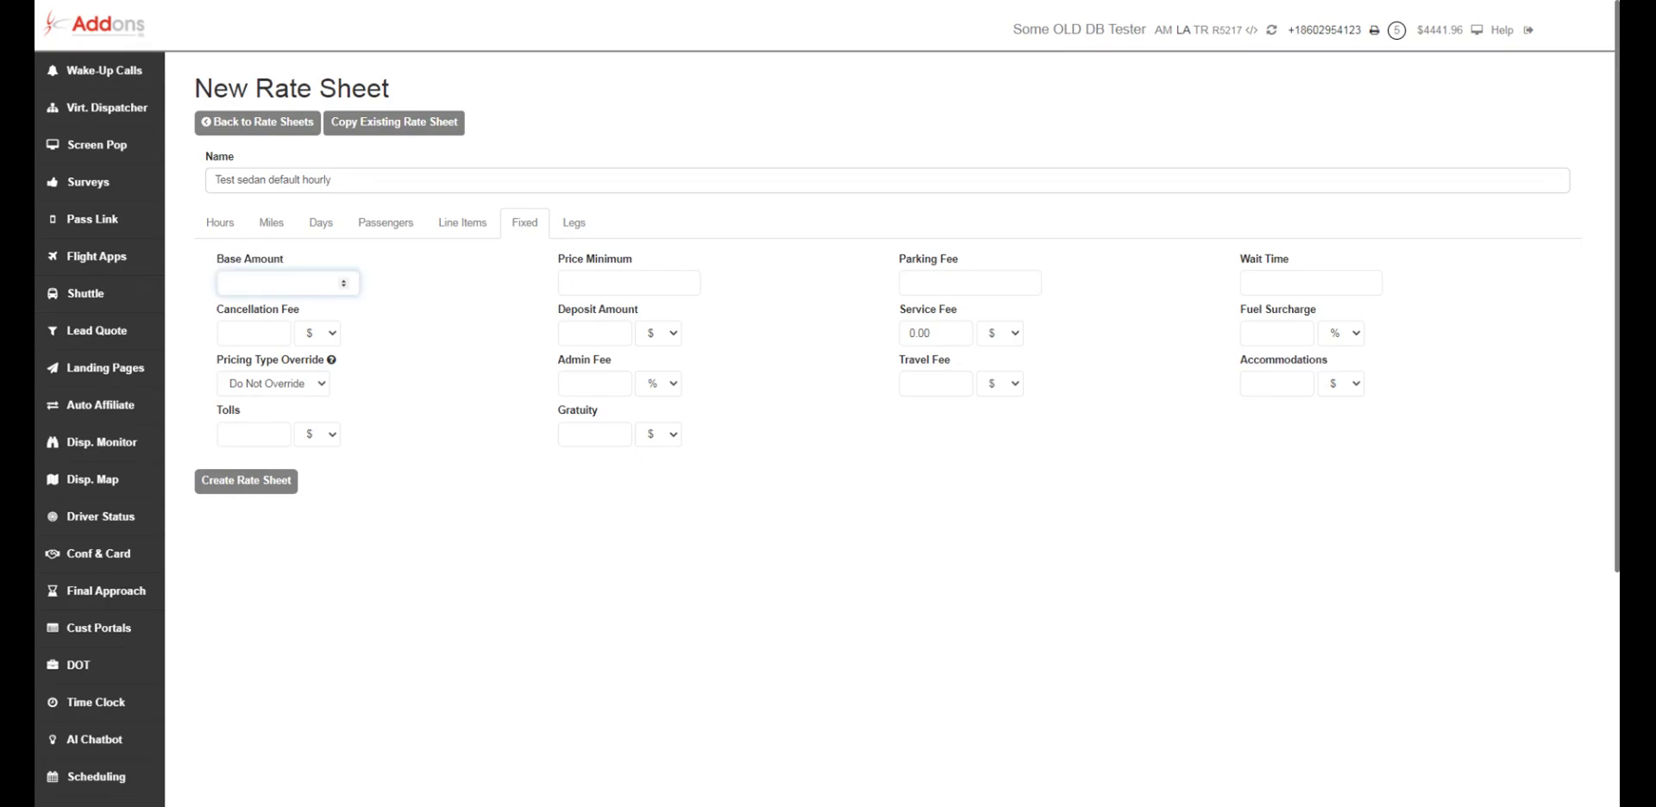
type("75")
double_click(231, 283)
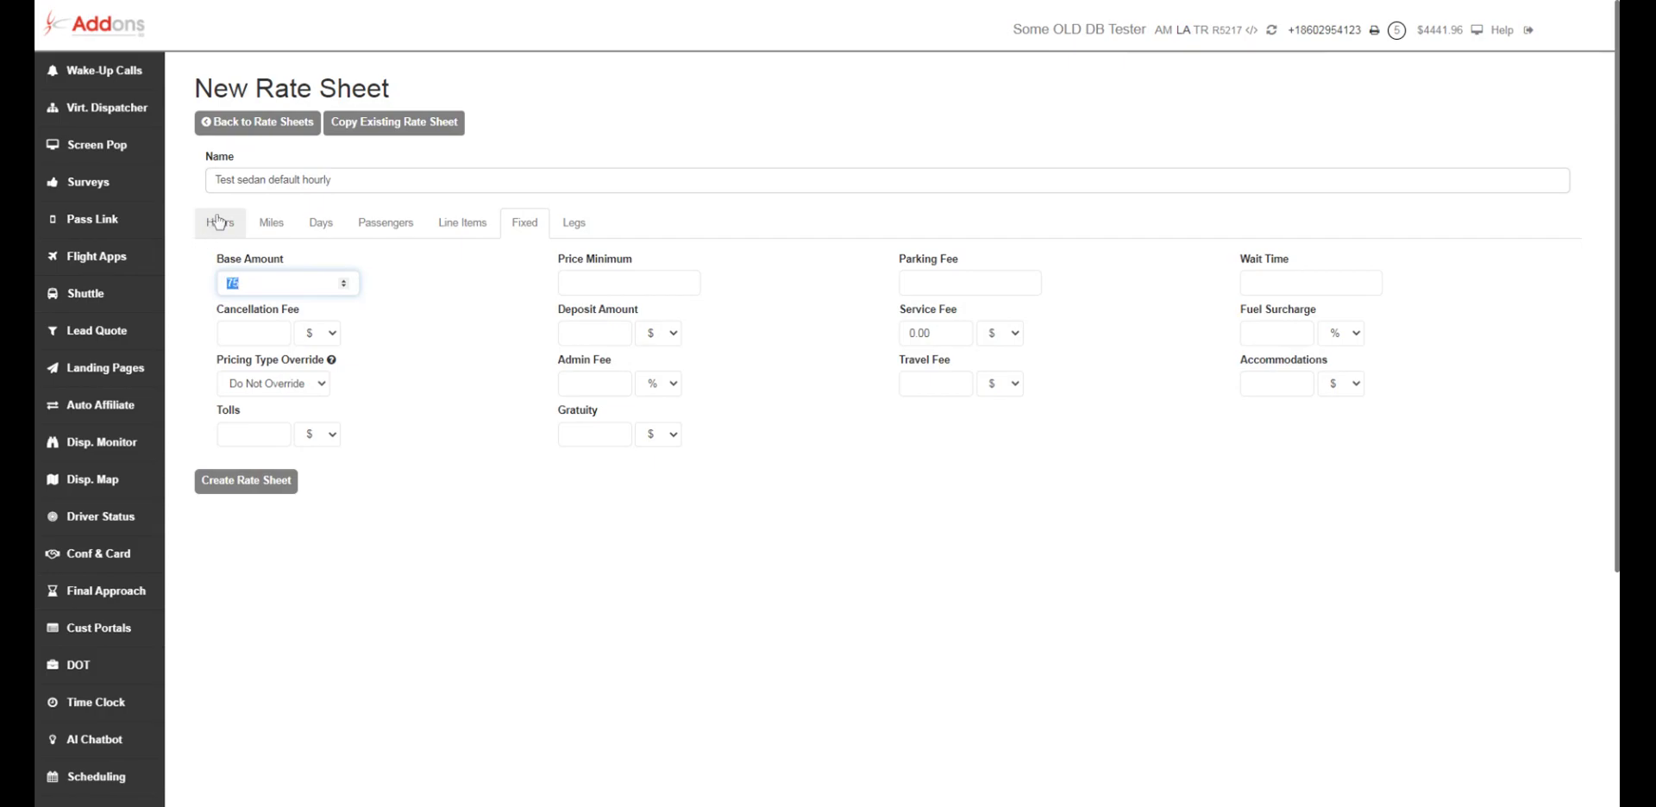
type("75")
key("ctrl+a")
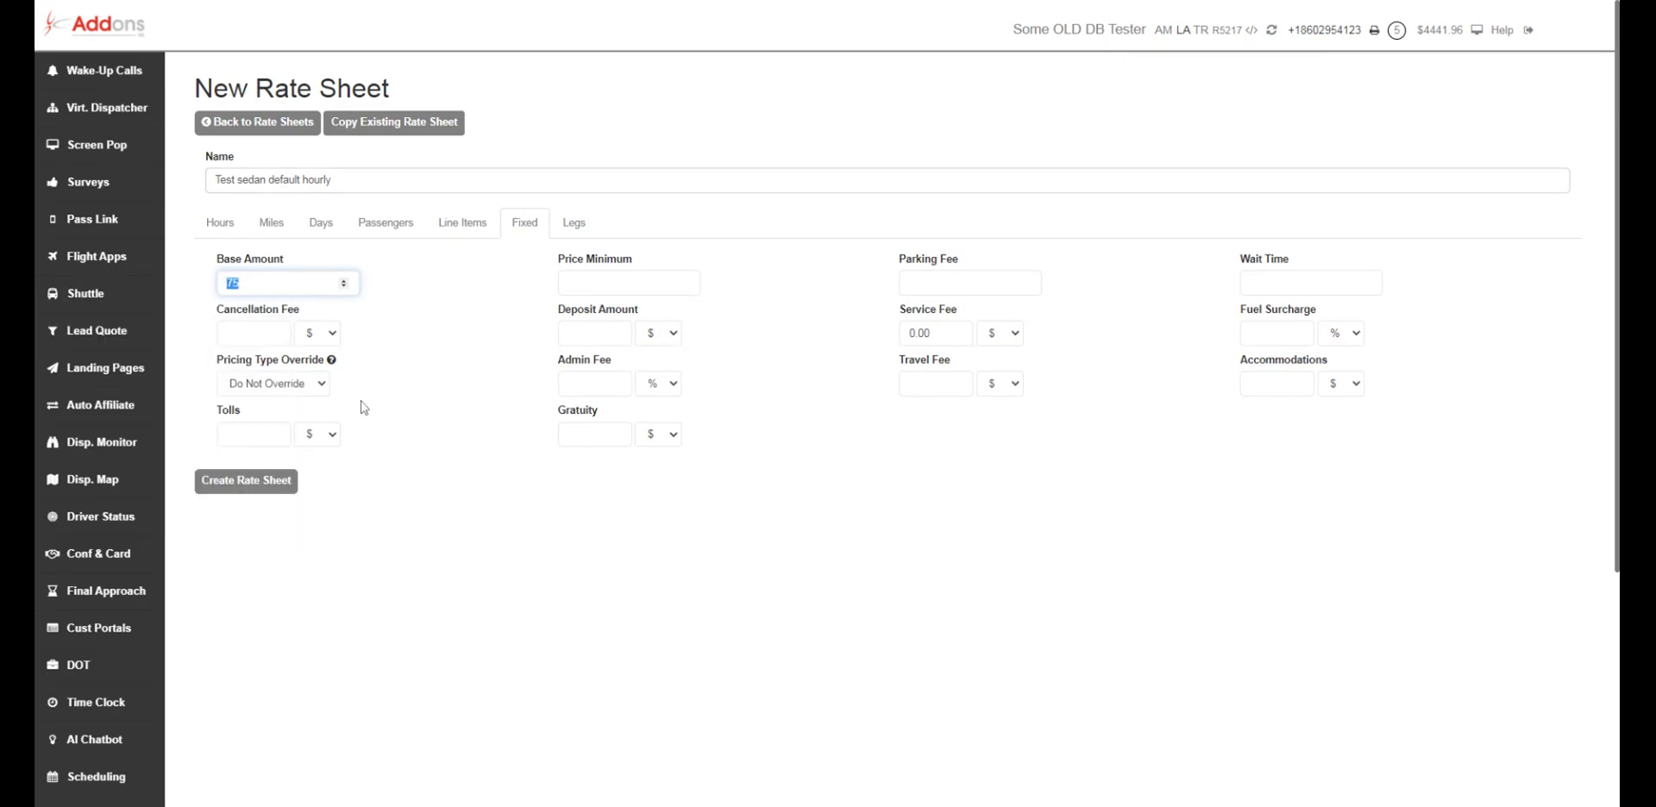
key("BackSpace")
left_click_drag(560, 259, 632, 262)
Step: Review the fee unit dropdowns and set the Service Fee unit to %
left_click(603, 283)
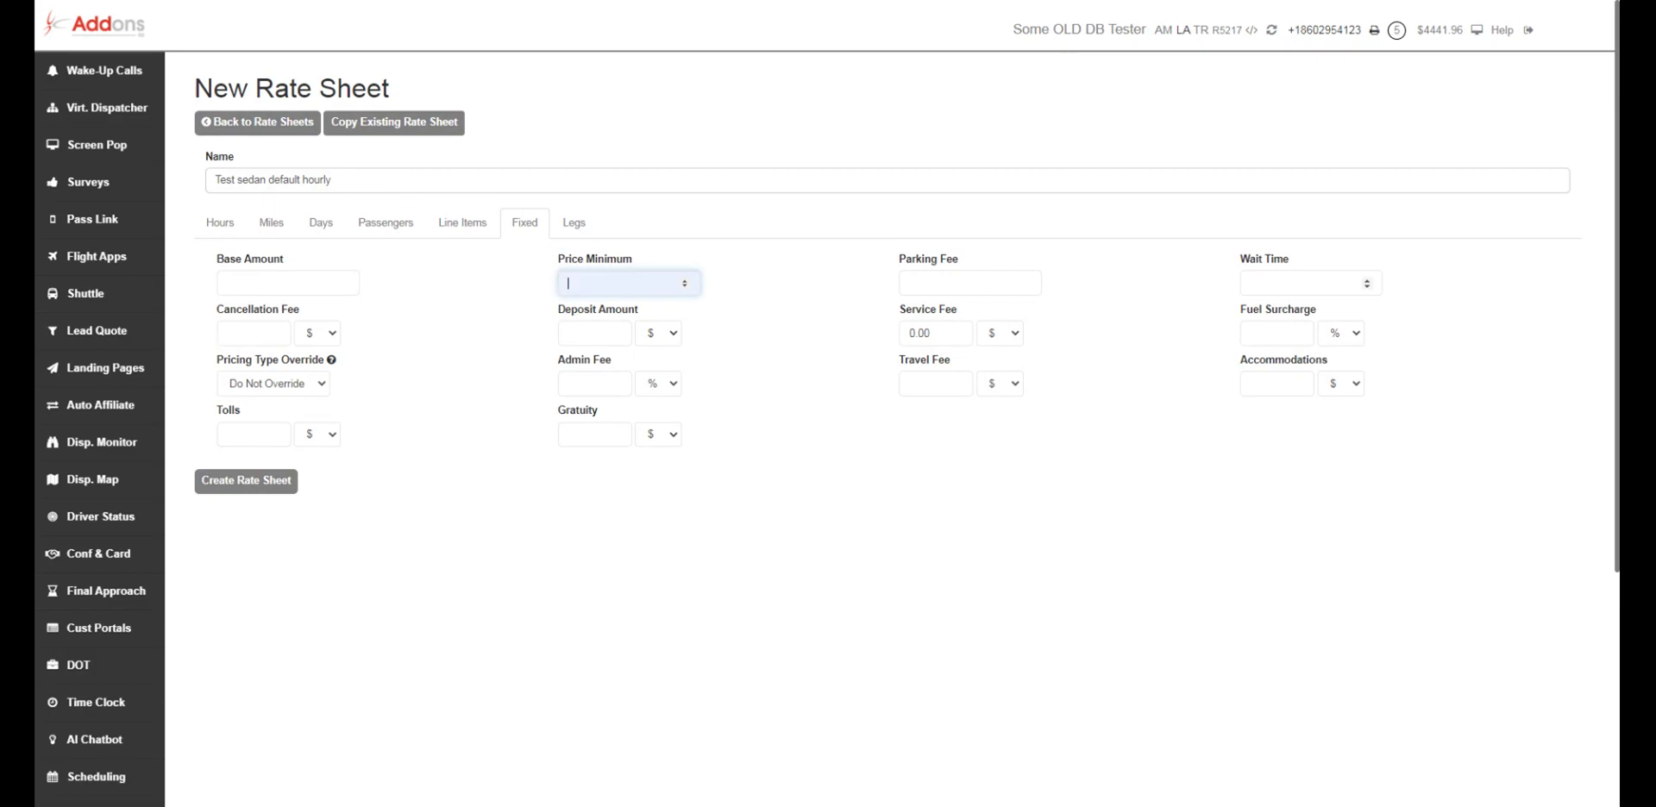
left_click(1355, 340)
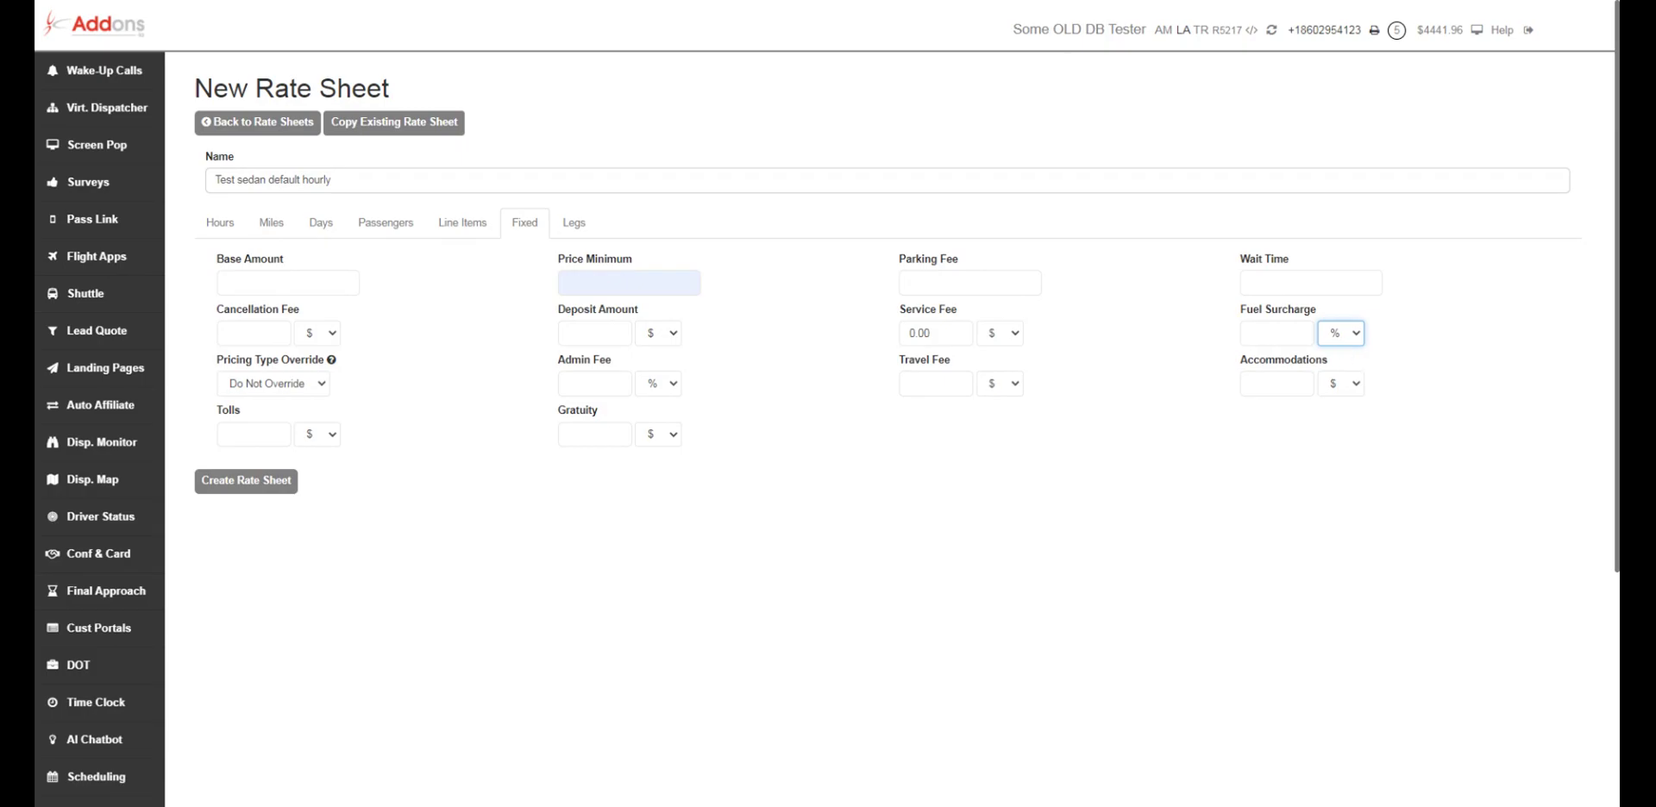
left_click(998, 333)
left_click(998, 357)
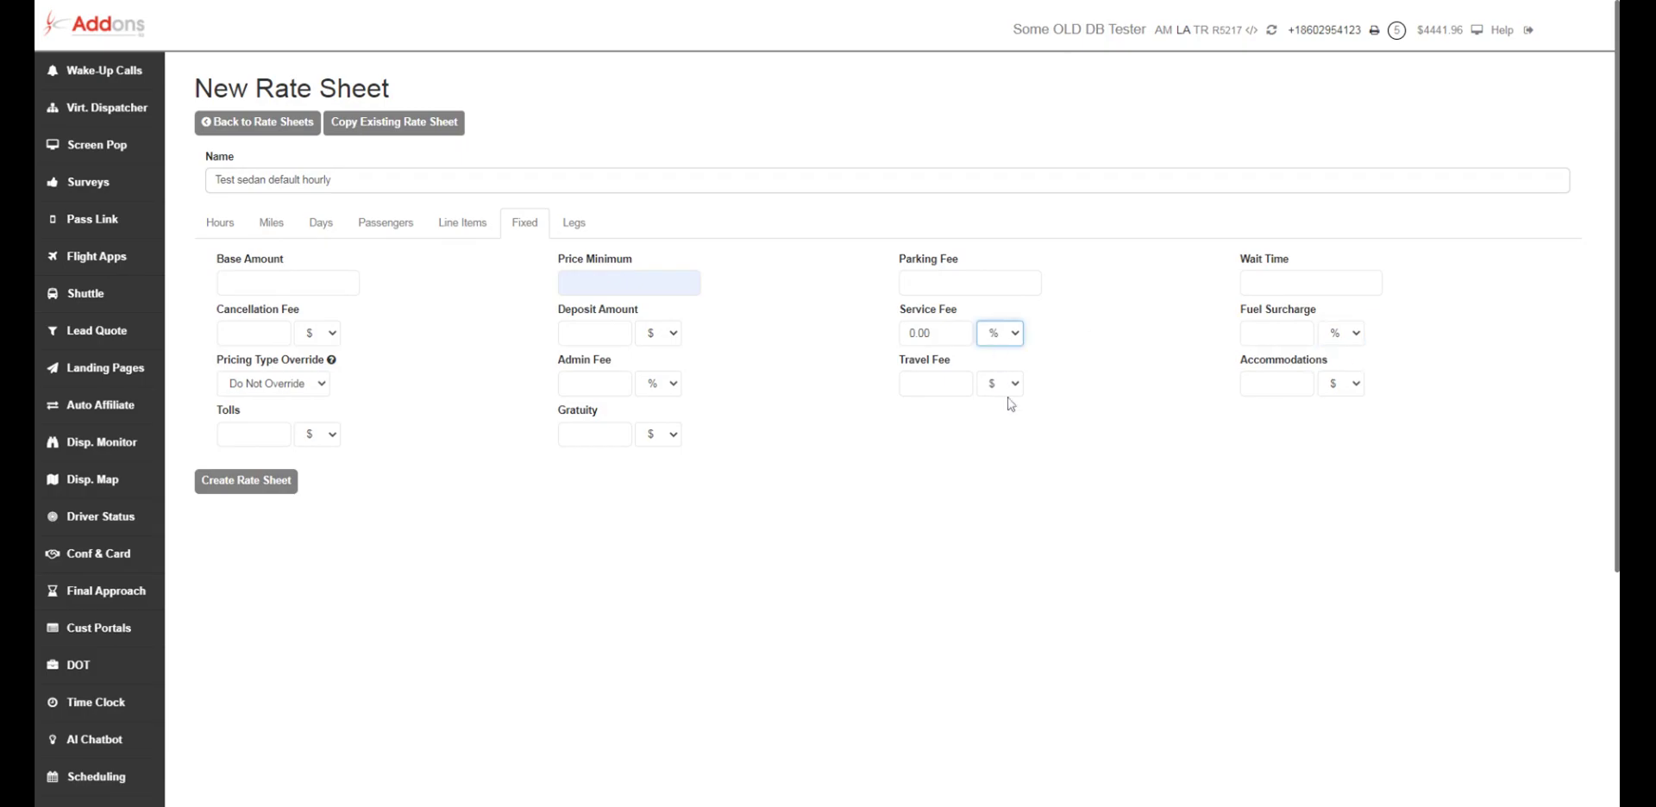
left_click(1004, 386)
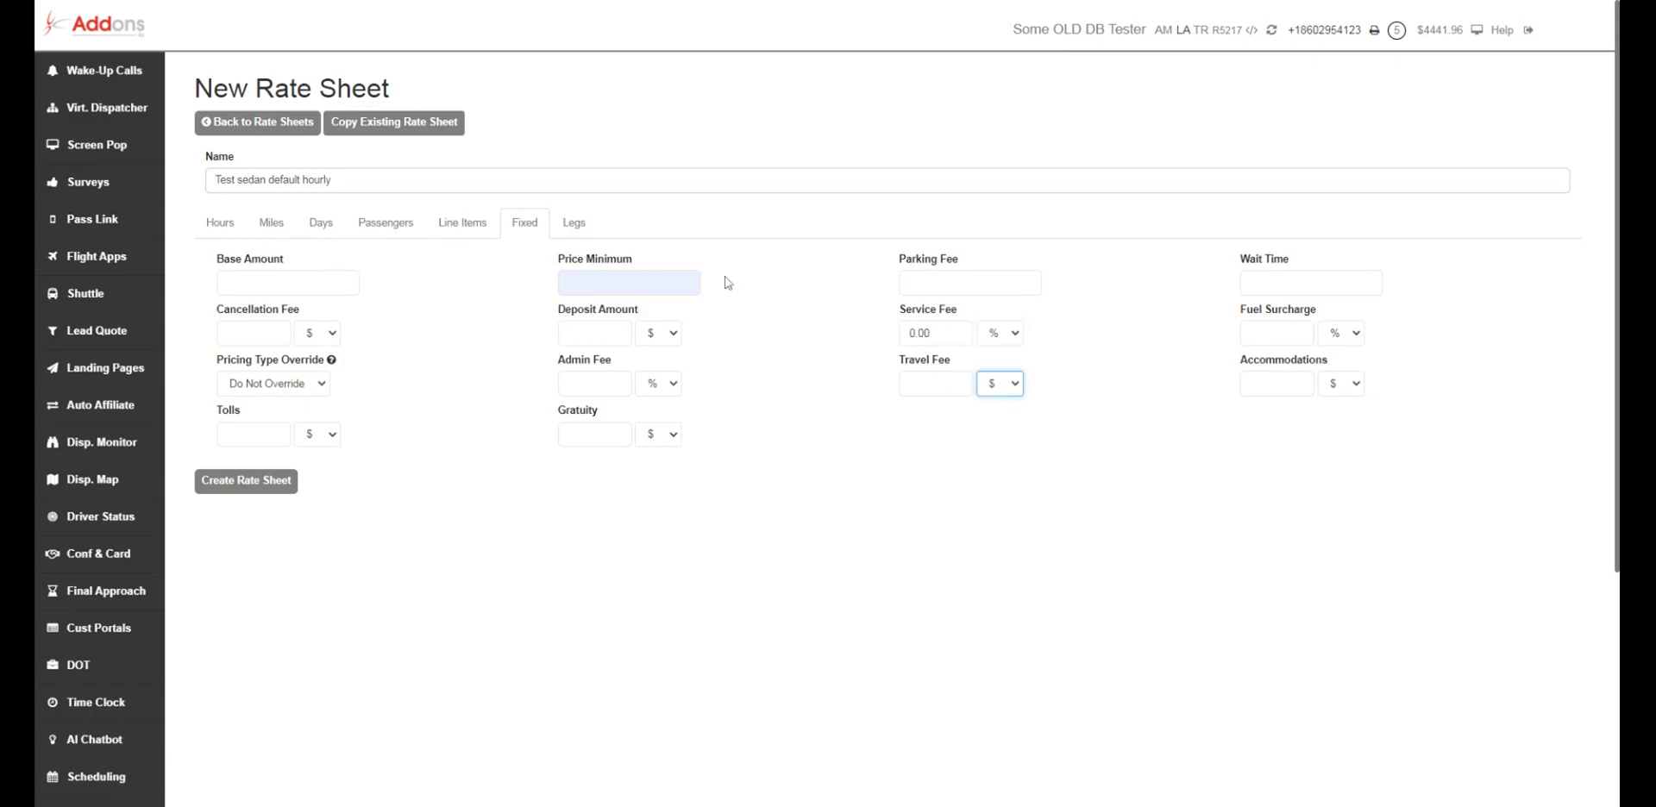
left_click(614, 333)
left_click(662, 338)
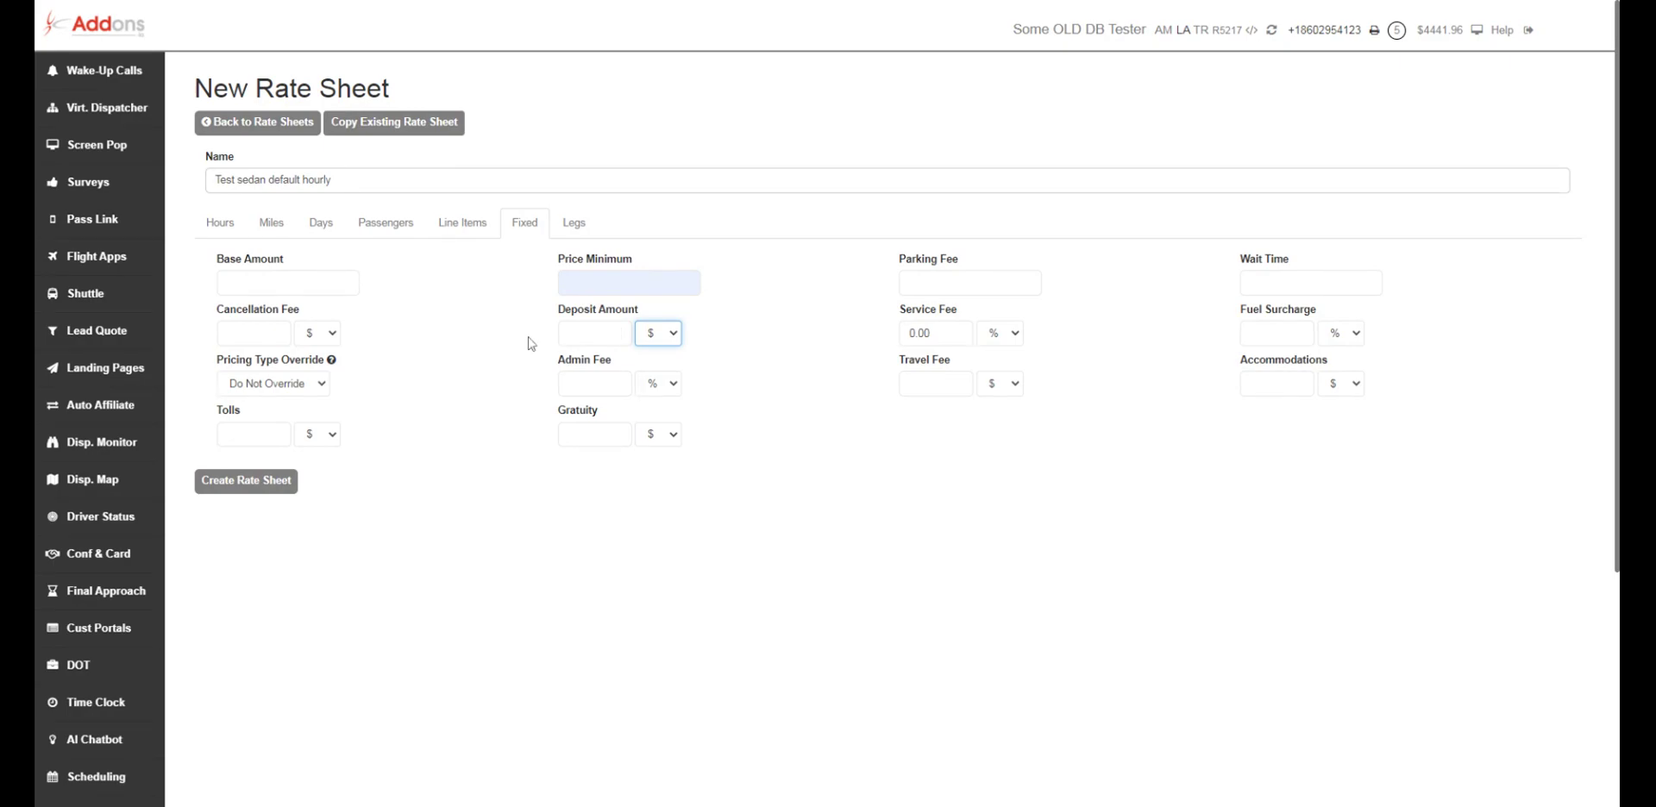
Step: Set Pricing Type Override to Hour
double_click(319, 179)
left_click(251, 383)
left_click(237, 420)
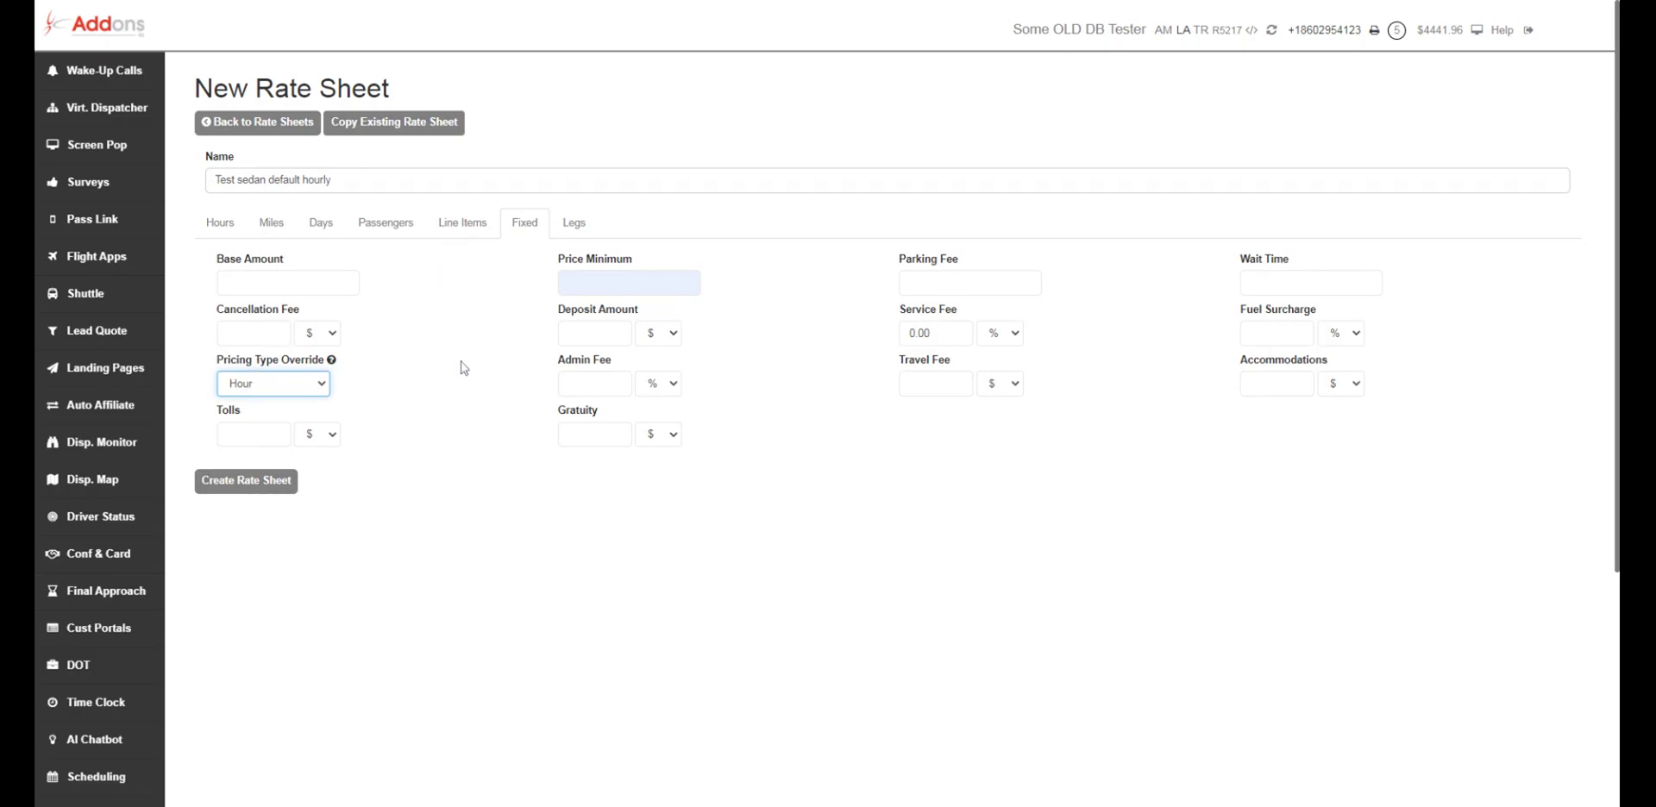
Step: On the Legs tab, tick Price Start to Pick-Up minutes and Price Drop-Off to Start
left_click(575, 225)
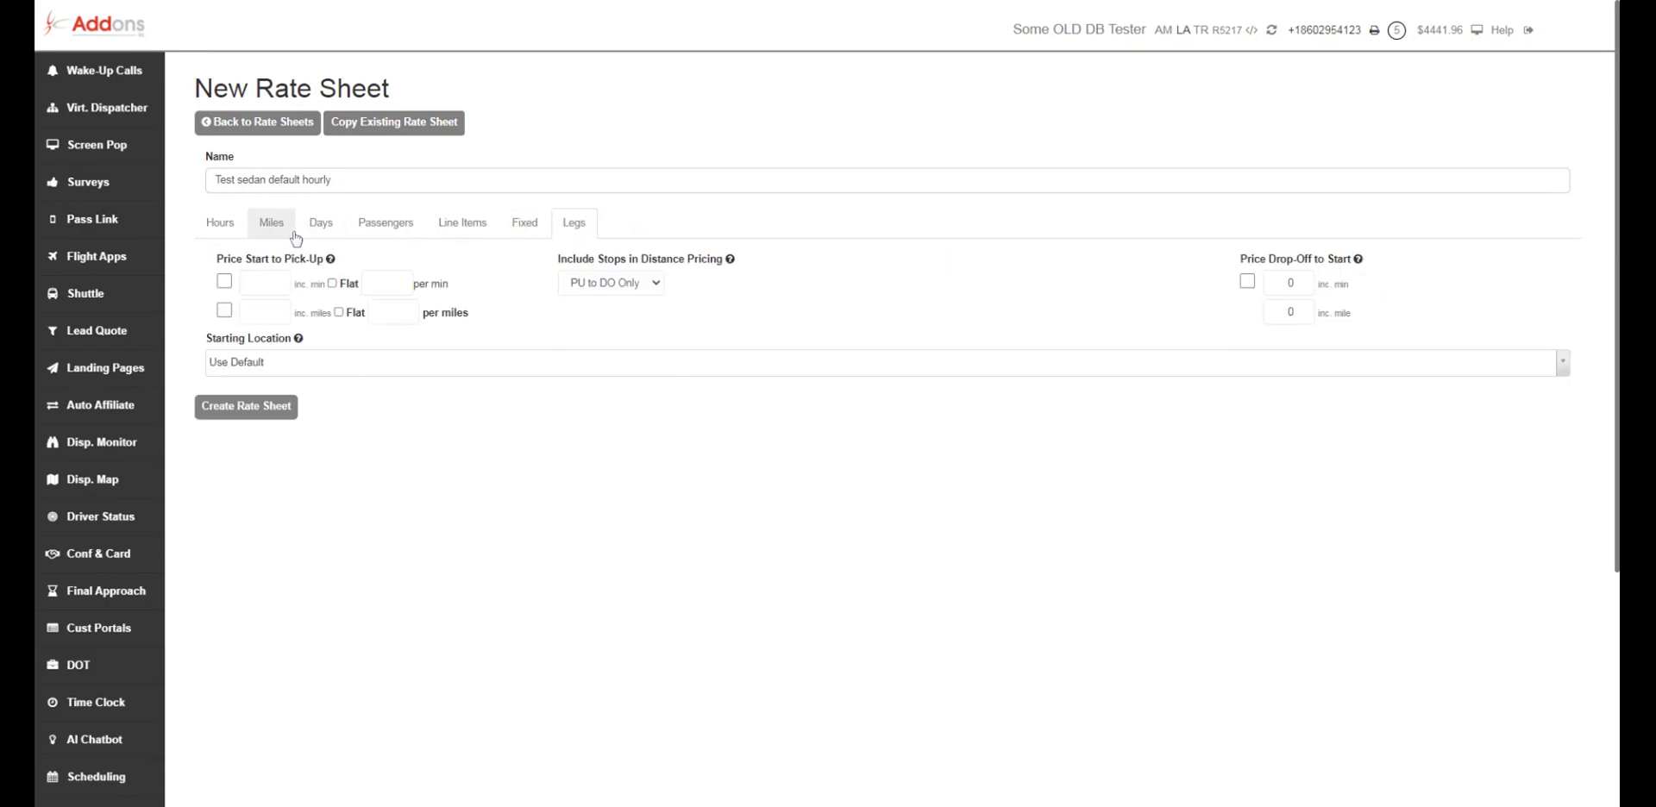
left_click(629, 284)
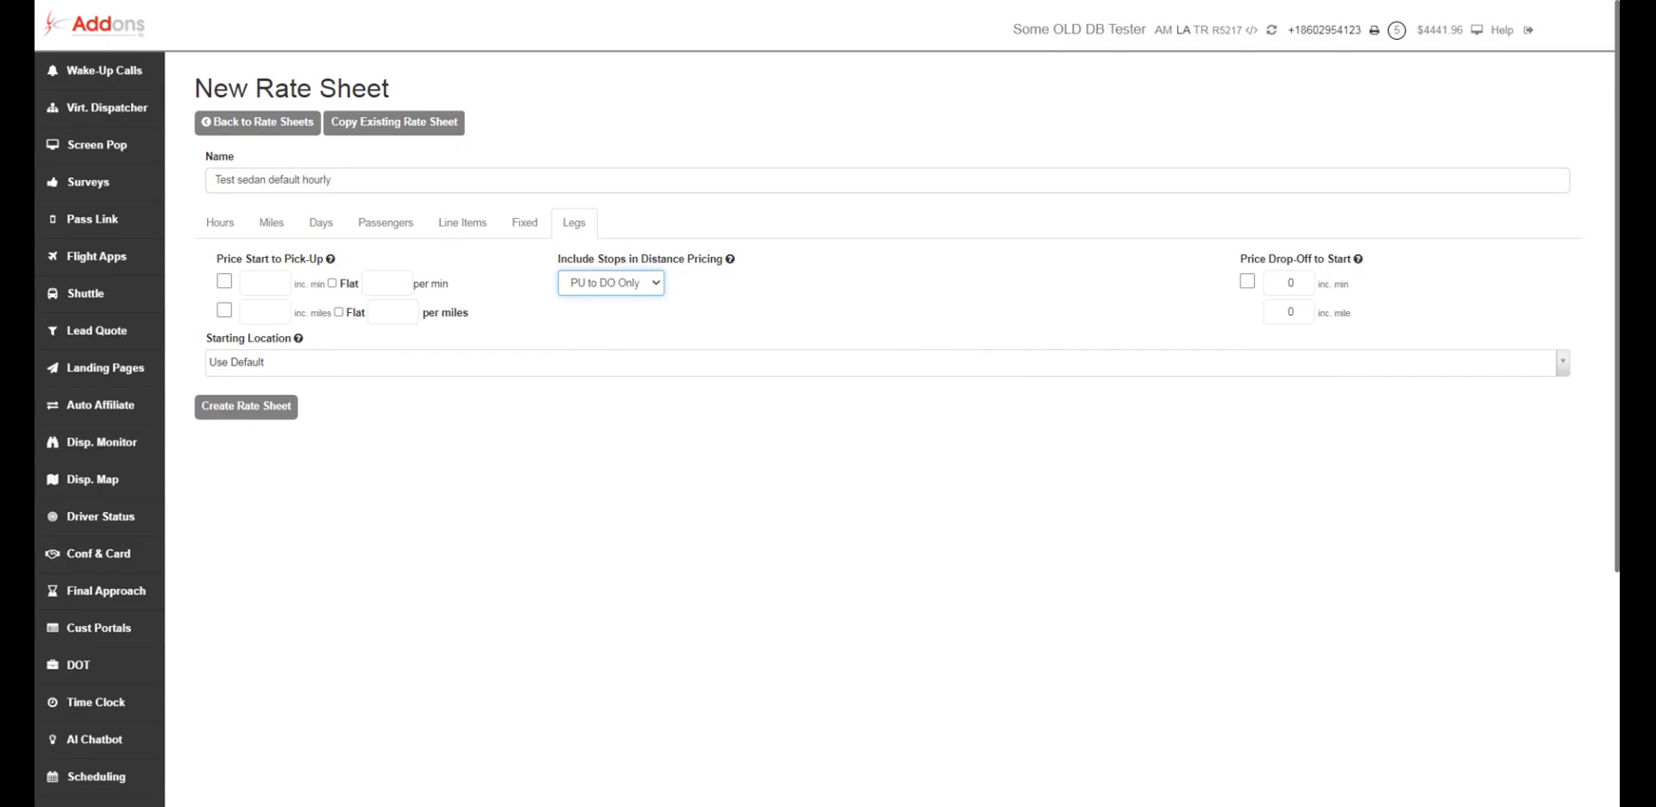
left_click(398, 274)
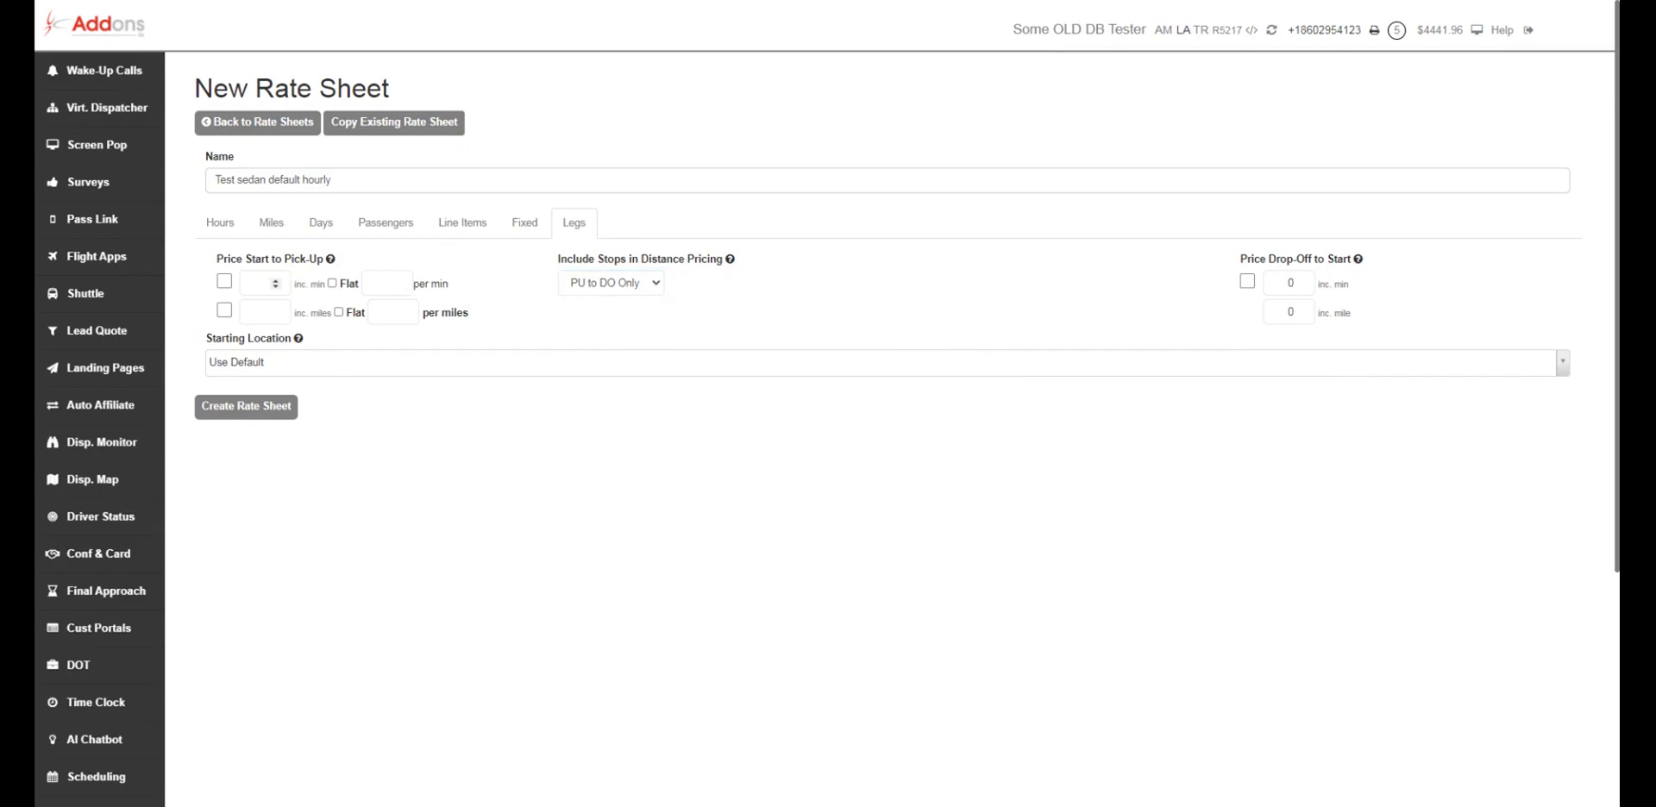
left_click(225, 282)
left_click(225, 282)
left_click(223, 285)
left_click(1248, 283)
left_click(270, 283)
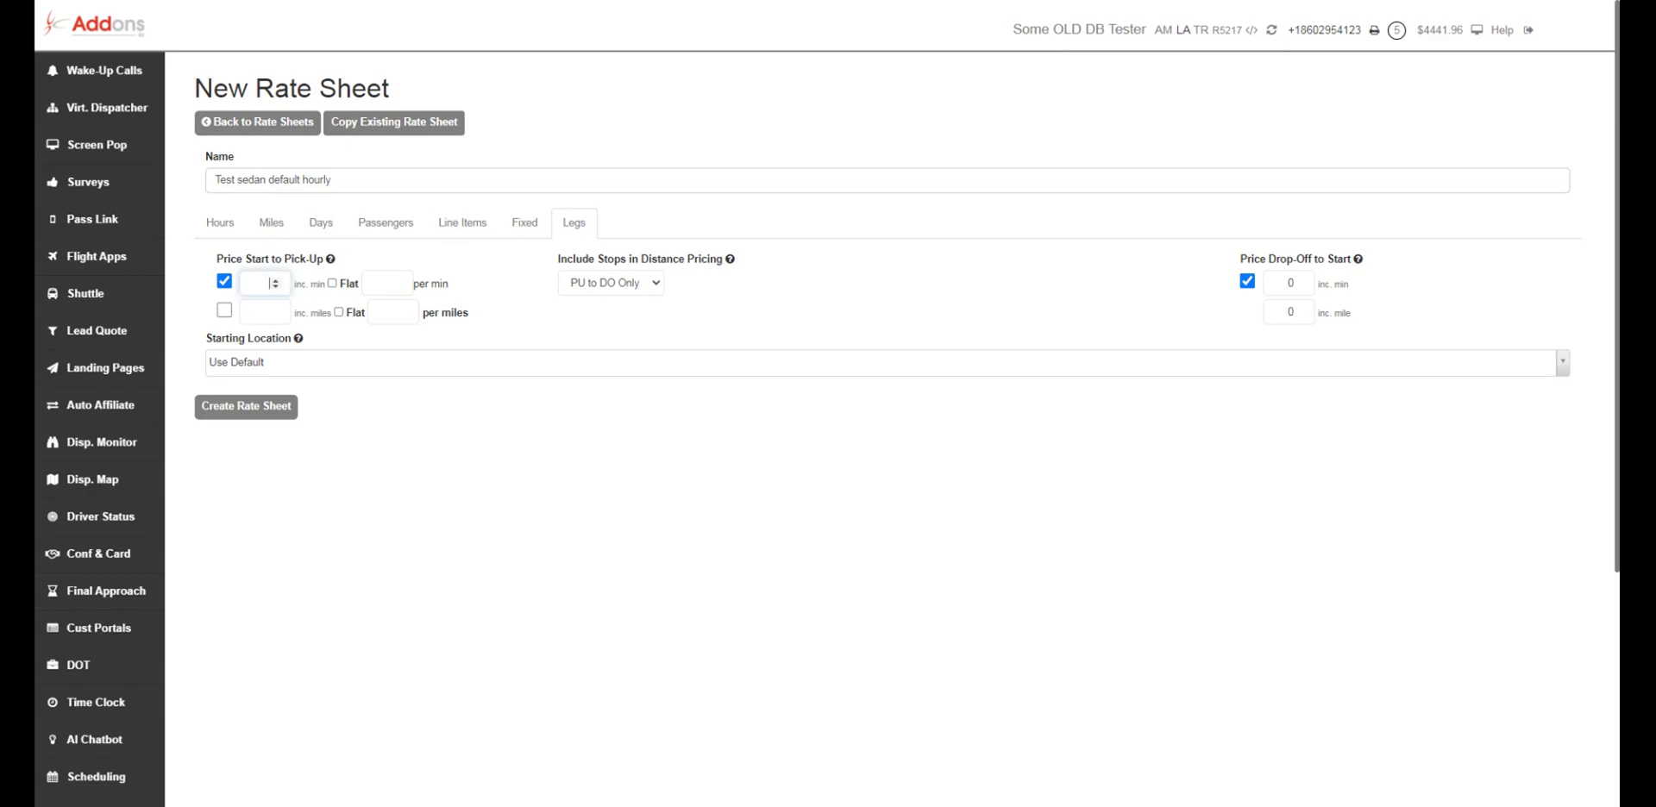
left_click(1289, 283)
Step: Choose Test 074 Headquarters as the Starting Location instead of Use Default
left_click(289, 365)
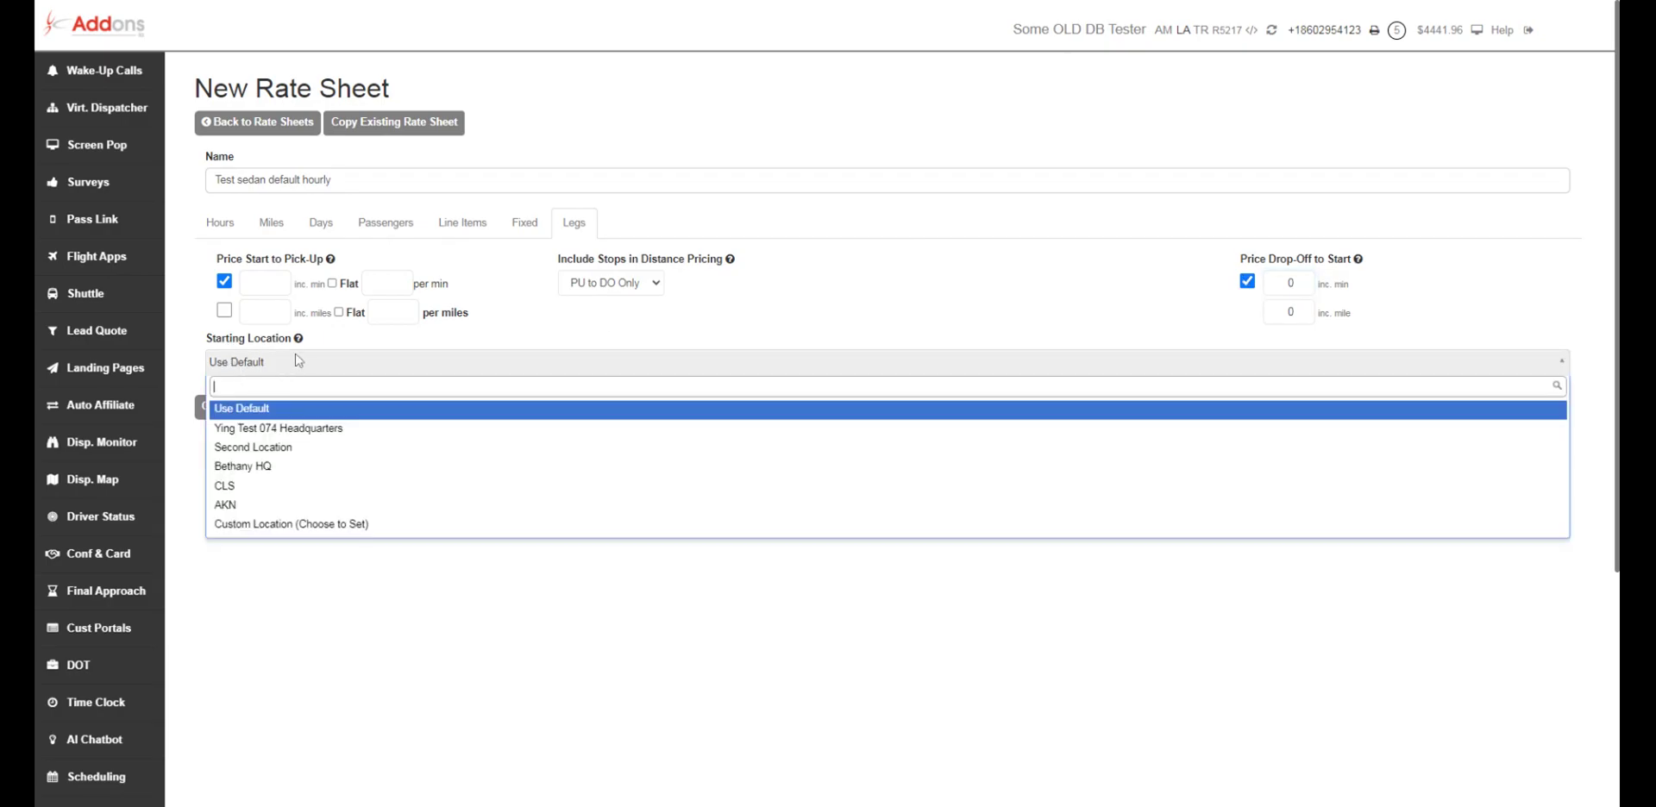
left_click(338, 429)
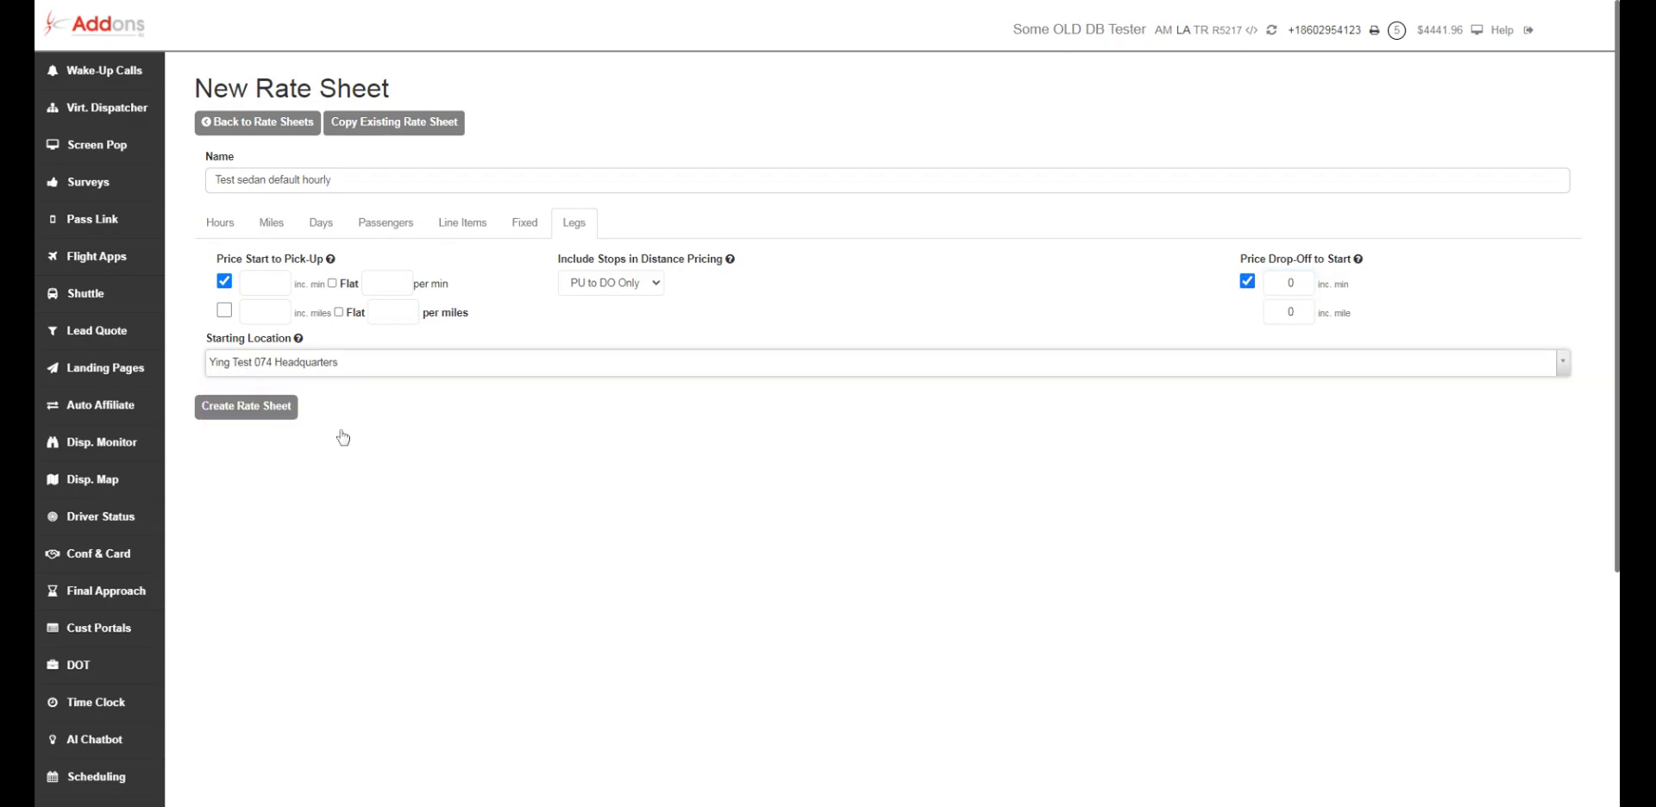
left_click(369, 363)
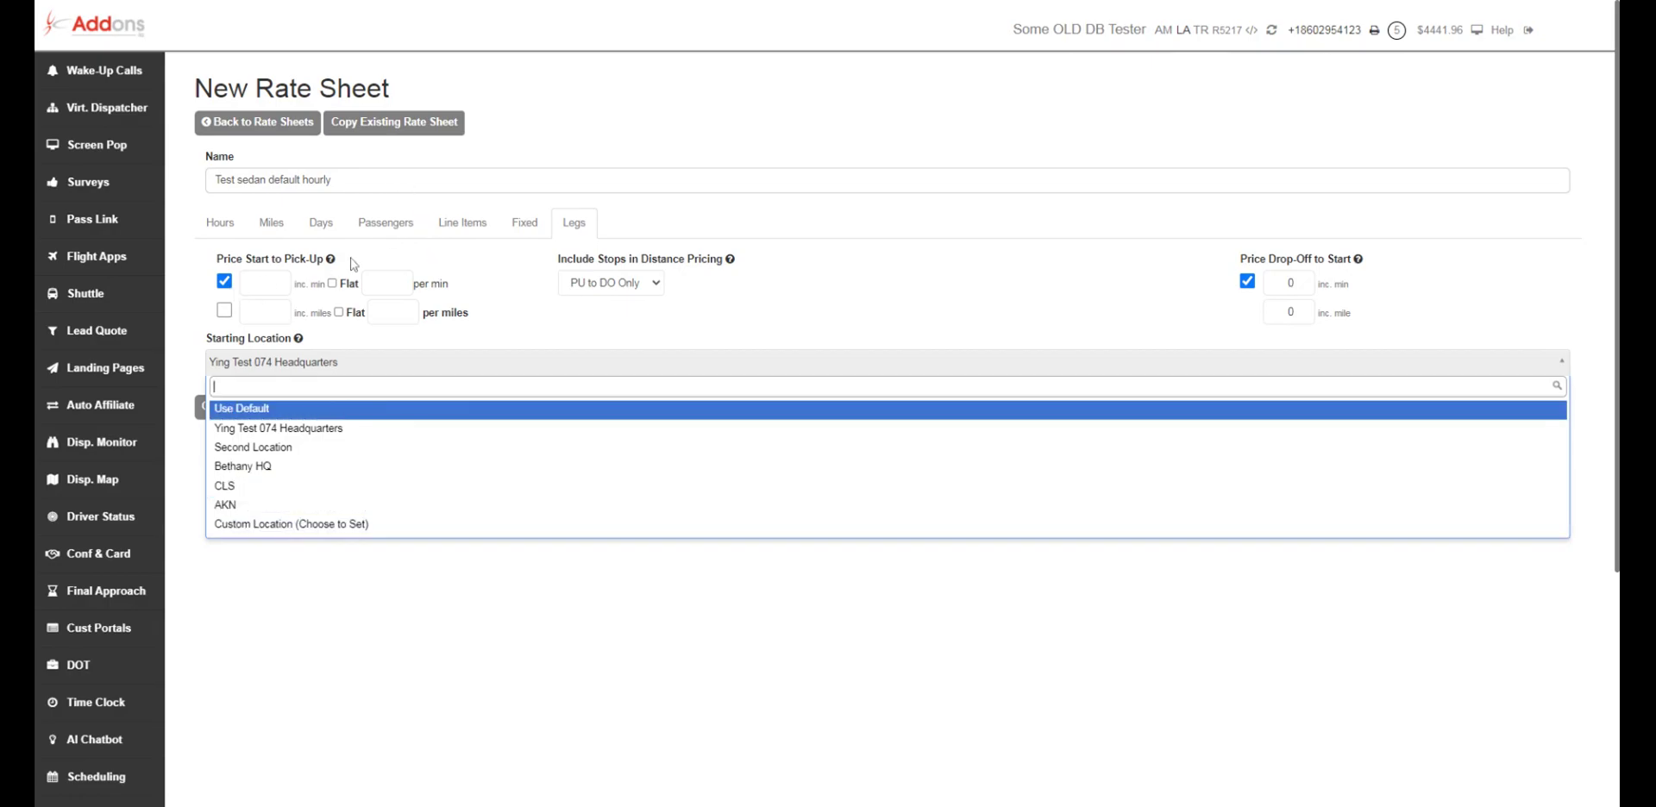
Step: Enter 30 included minutes for both the pick-up and drop-off legs
left_click(444, 264)
left_click(259, 283)
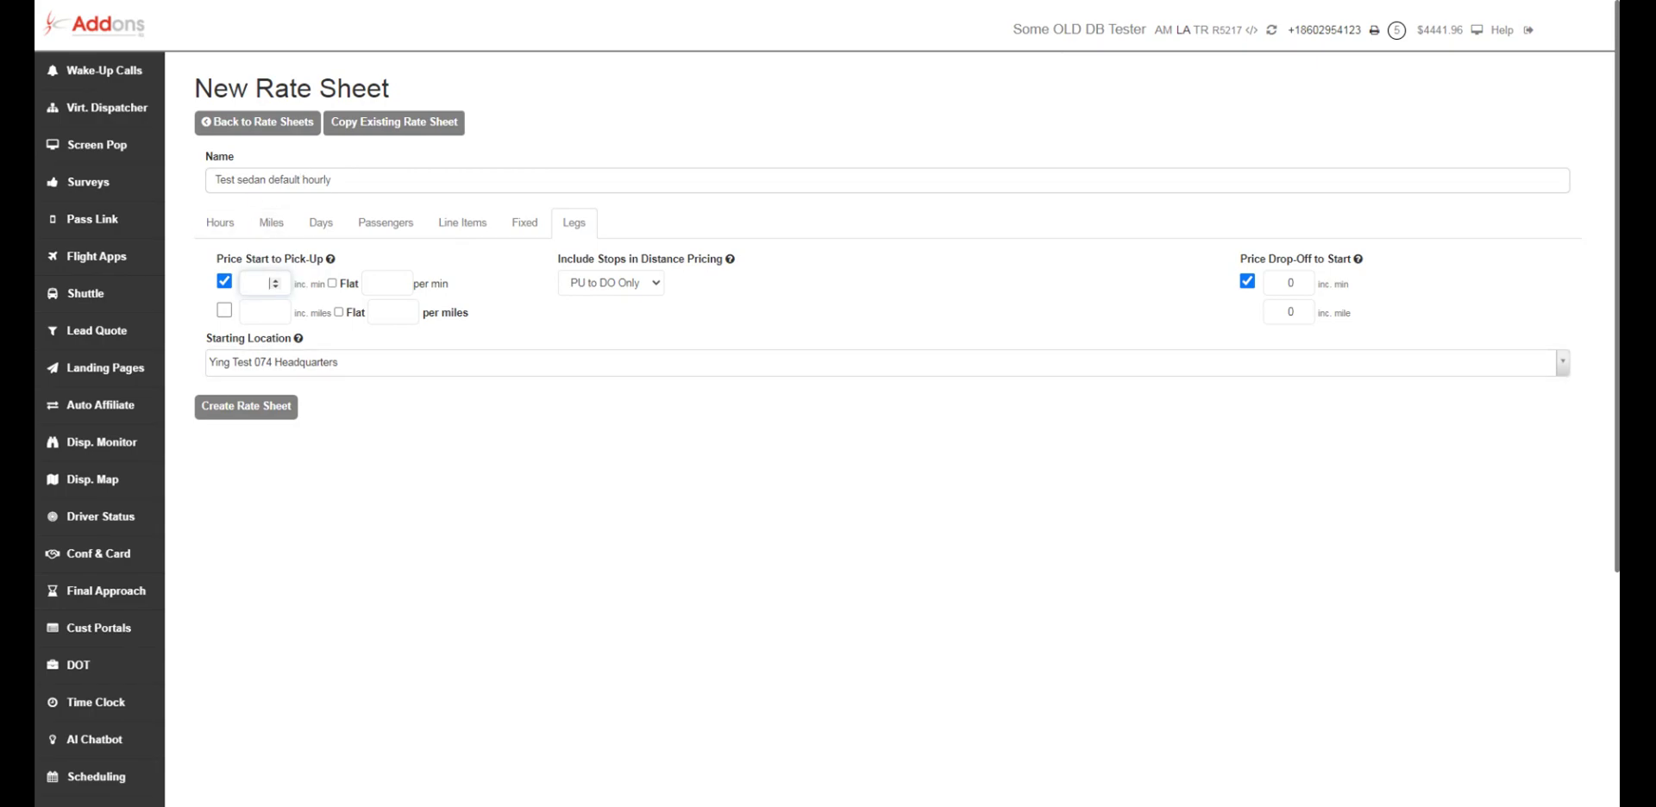
scroll(293, 191, "down", 4)
scroll(277, 250, "up", 4)
type("30")
double_click(1291, 283)
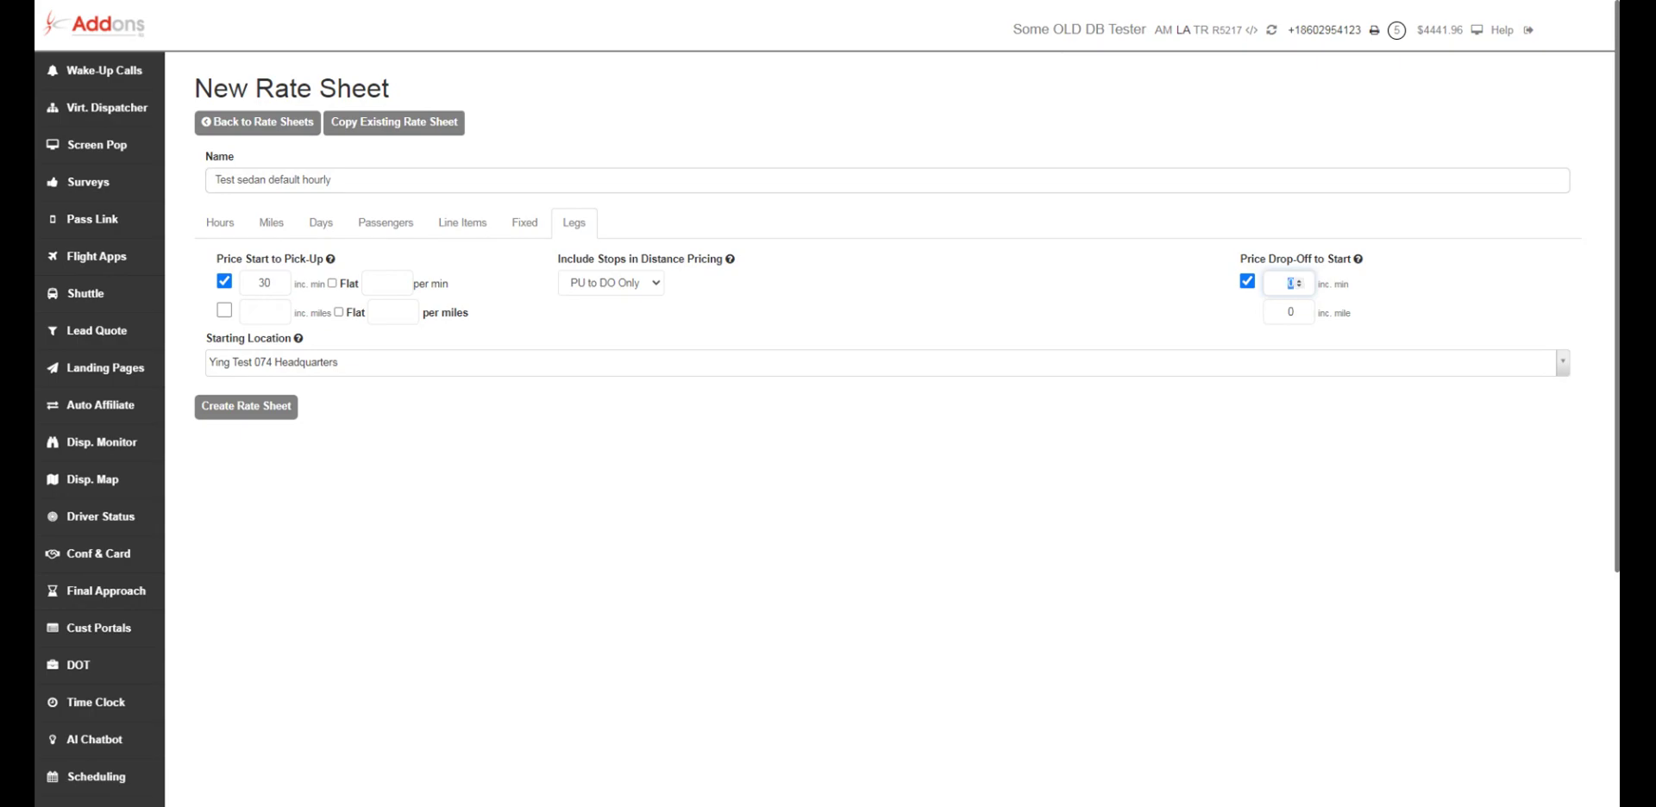
type("30")
Step: Set Include Stops in Distance Pricing to Include Stops and reselect both 30-minute values
left_click(605, 293)
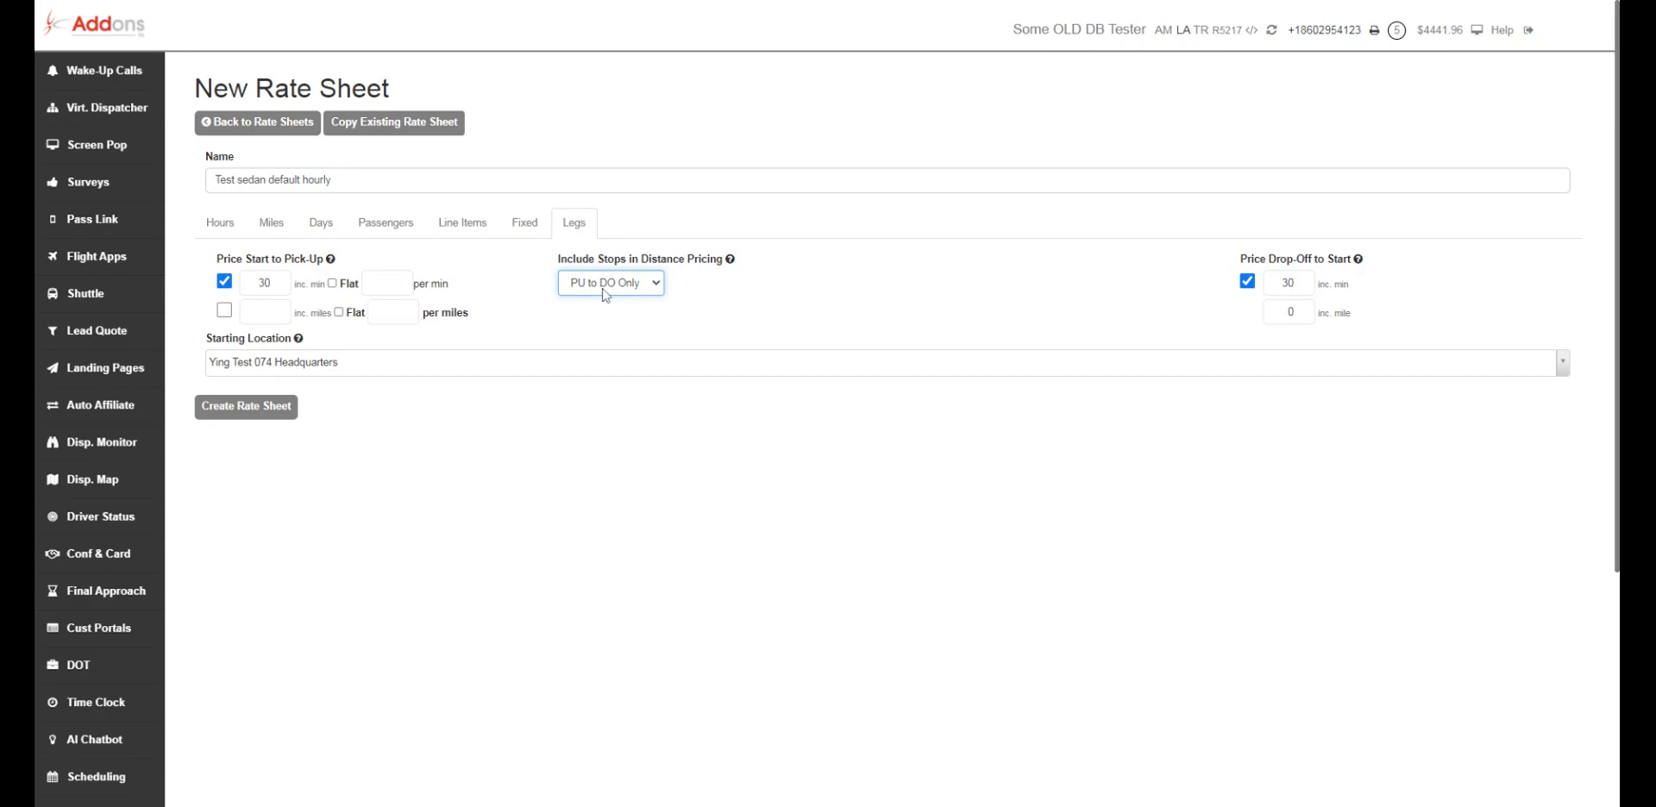
left_click(585, 319)
left_click(261, 283)
double_click(262, 283)
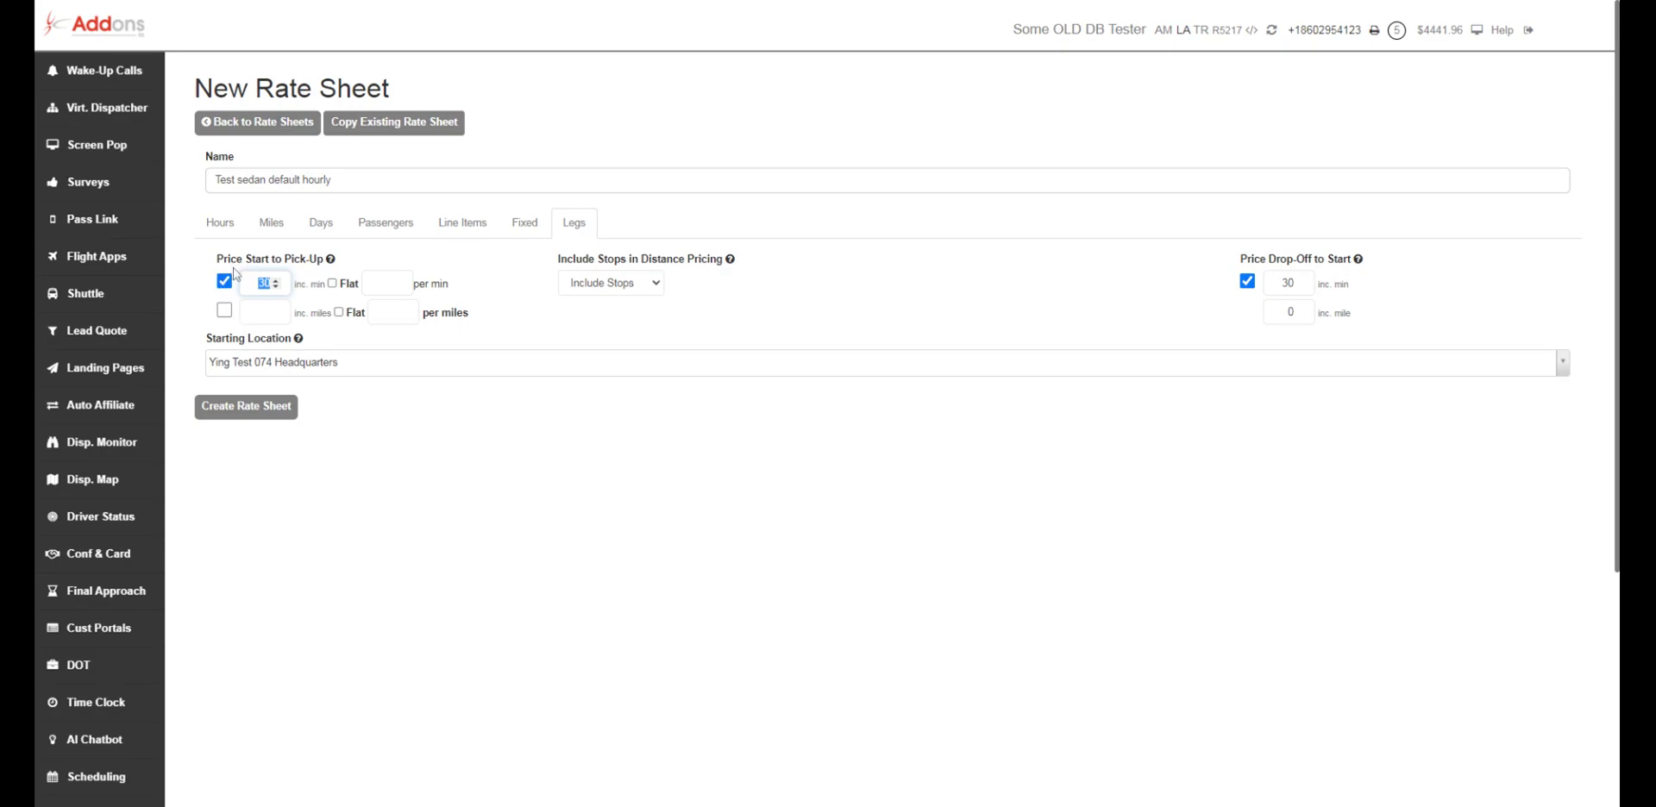
left_click(1282, 283)
double_click(1282, 283)
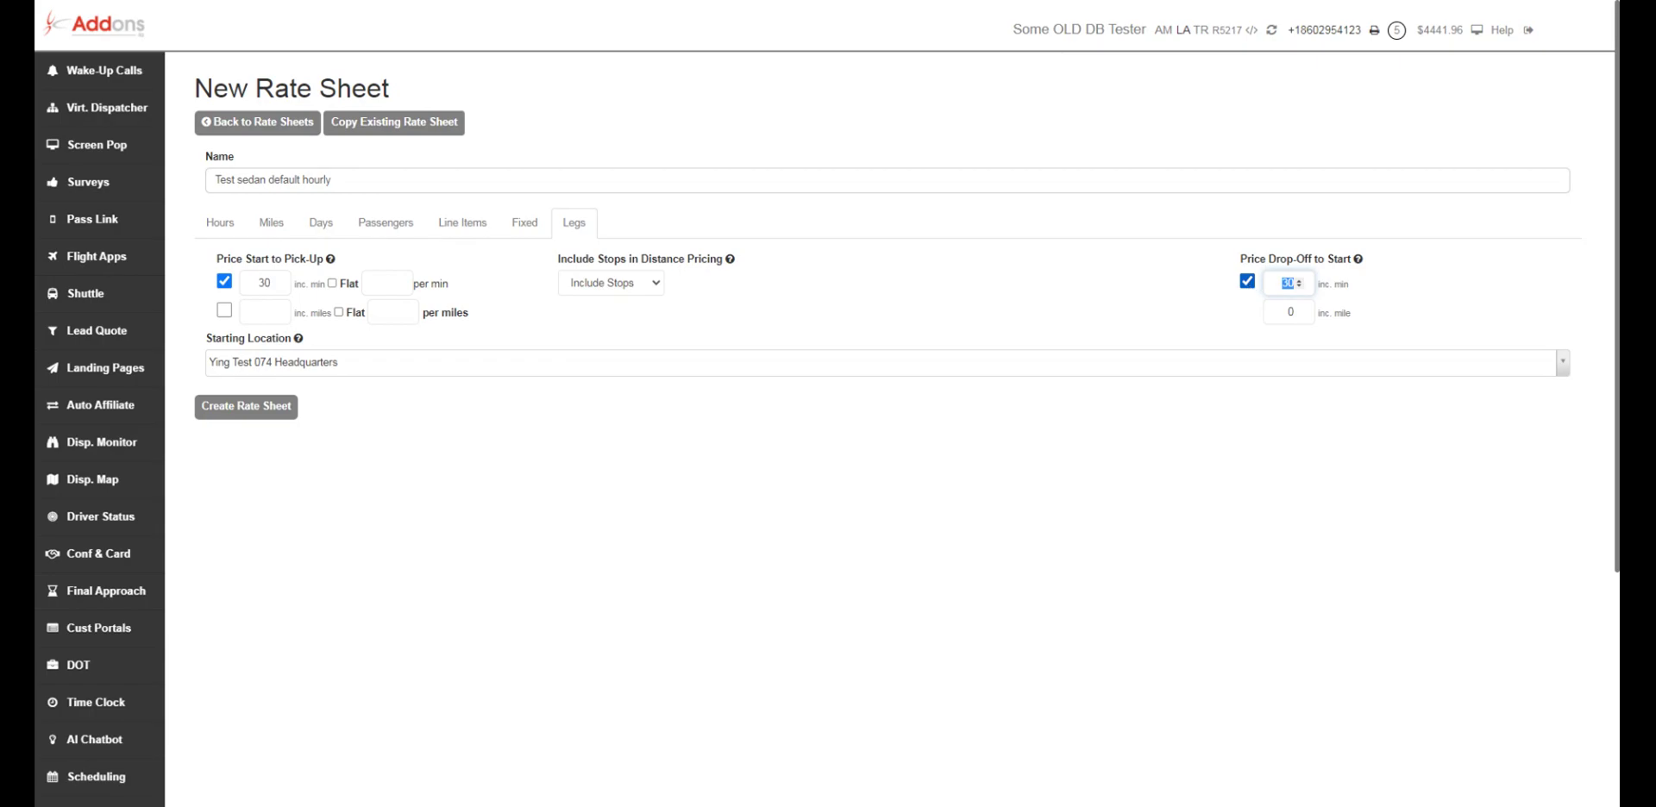
Step: Turn off drop-off and per-minute pick-up pricing, then enable per-mile pick-up pricing
left_click(1247, 282)
left_click(224, 281)
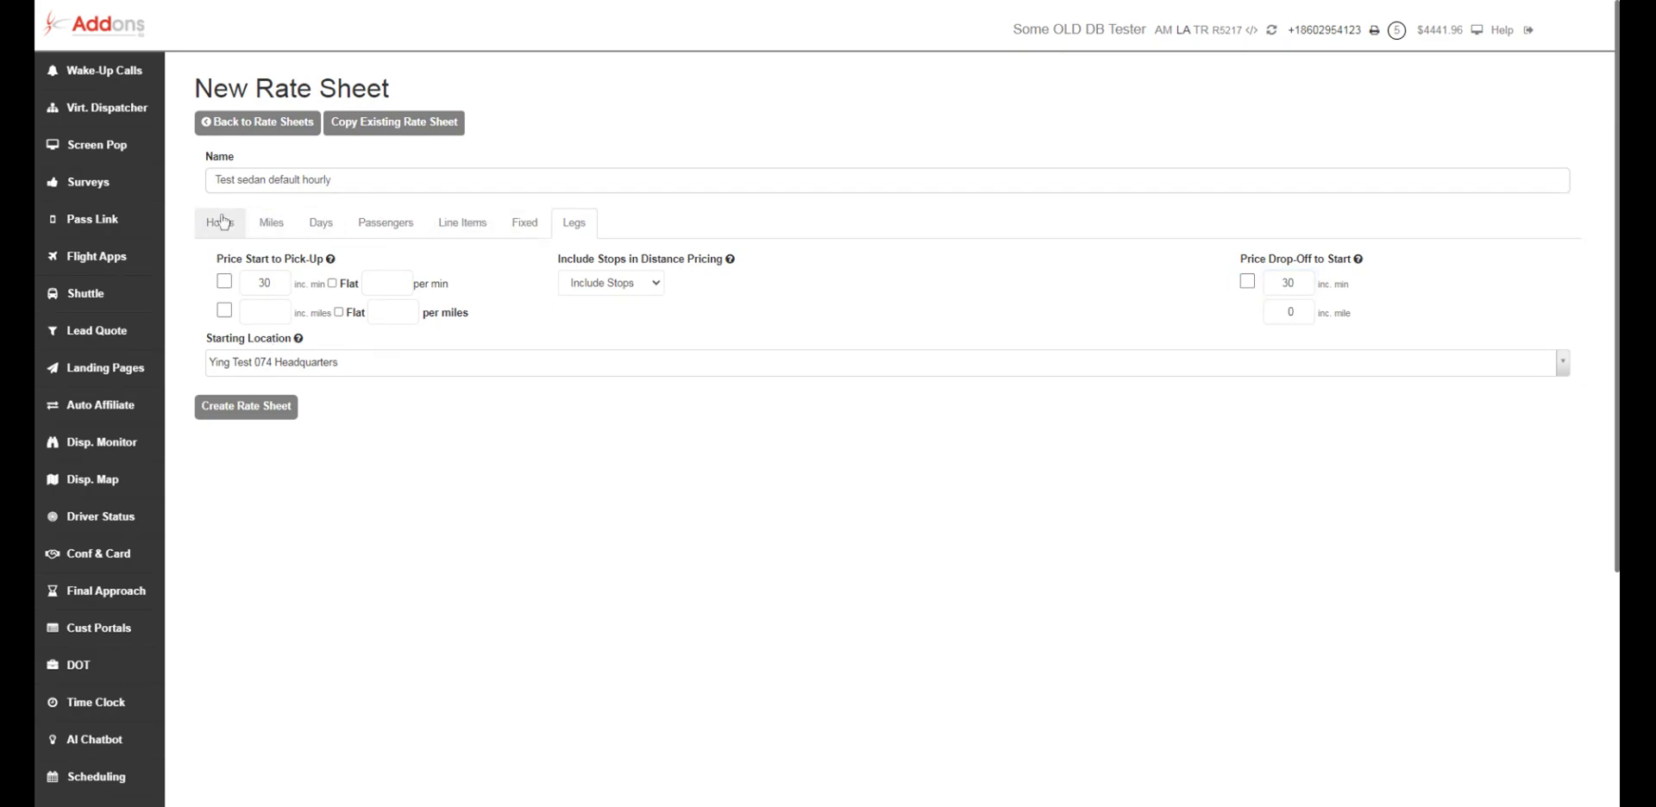
left_click(273, 226)
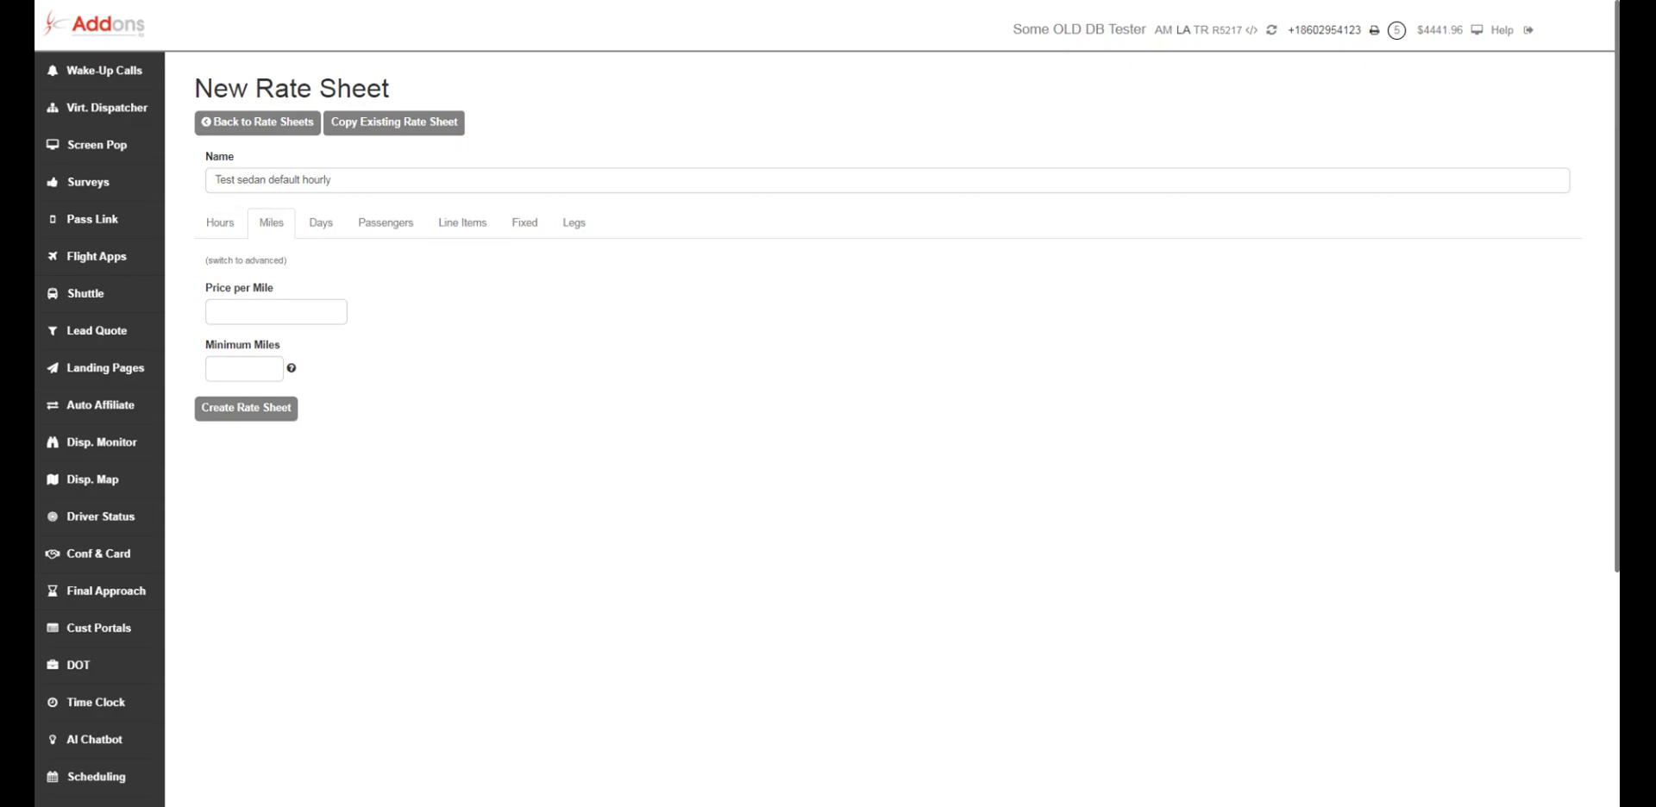
left_click_drag(303, 179, 331, 180)
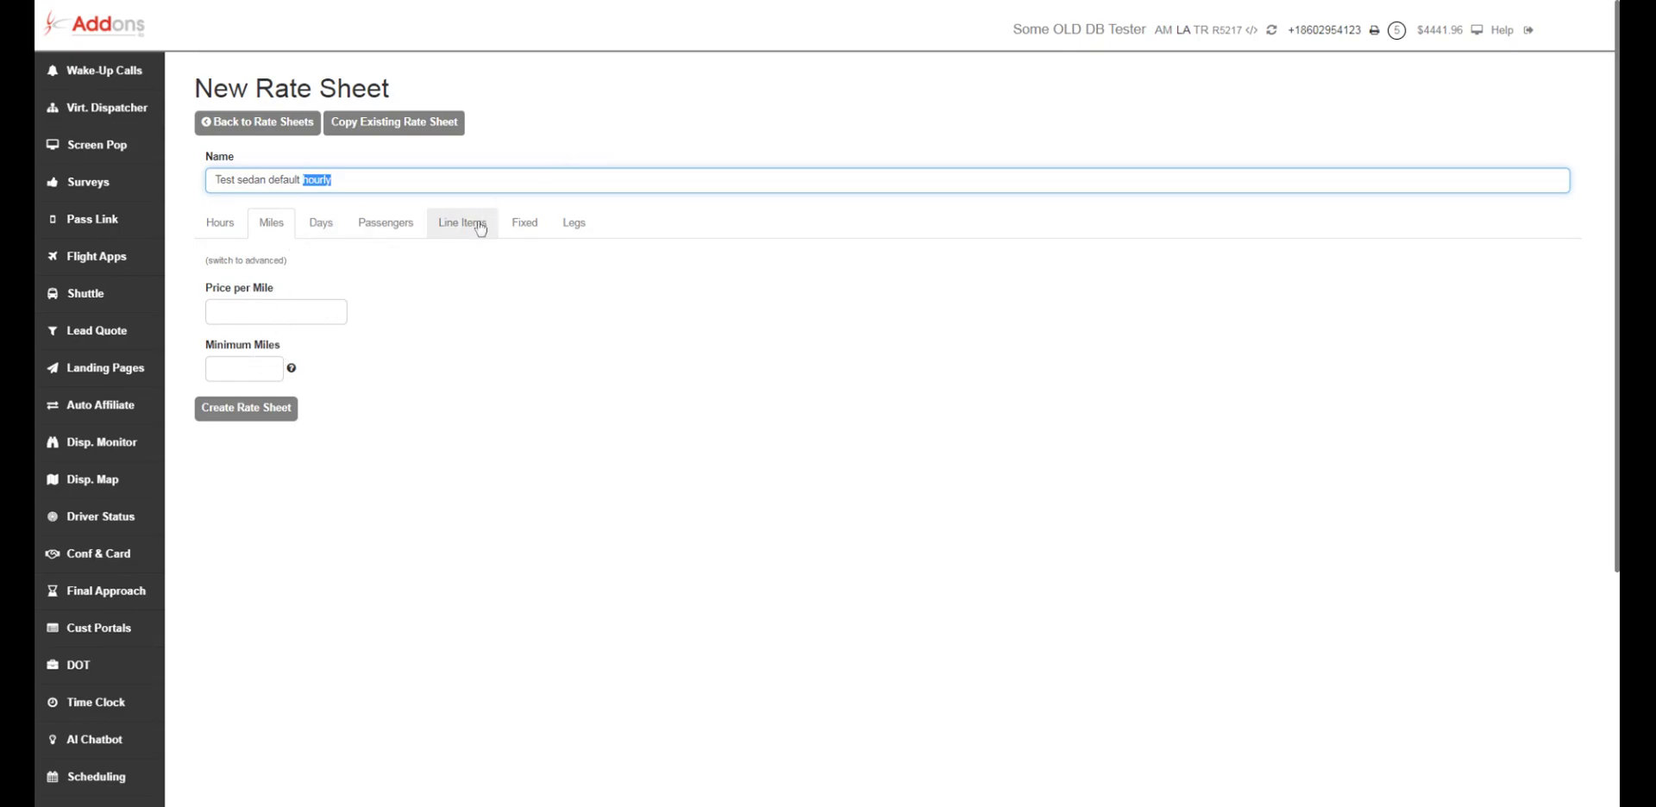
left_click(526, 224)
left_click(573, 223)
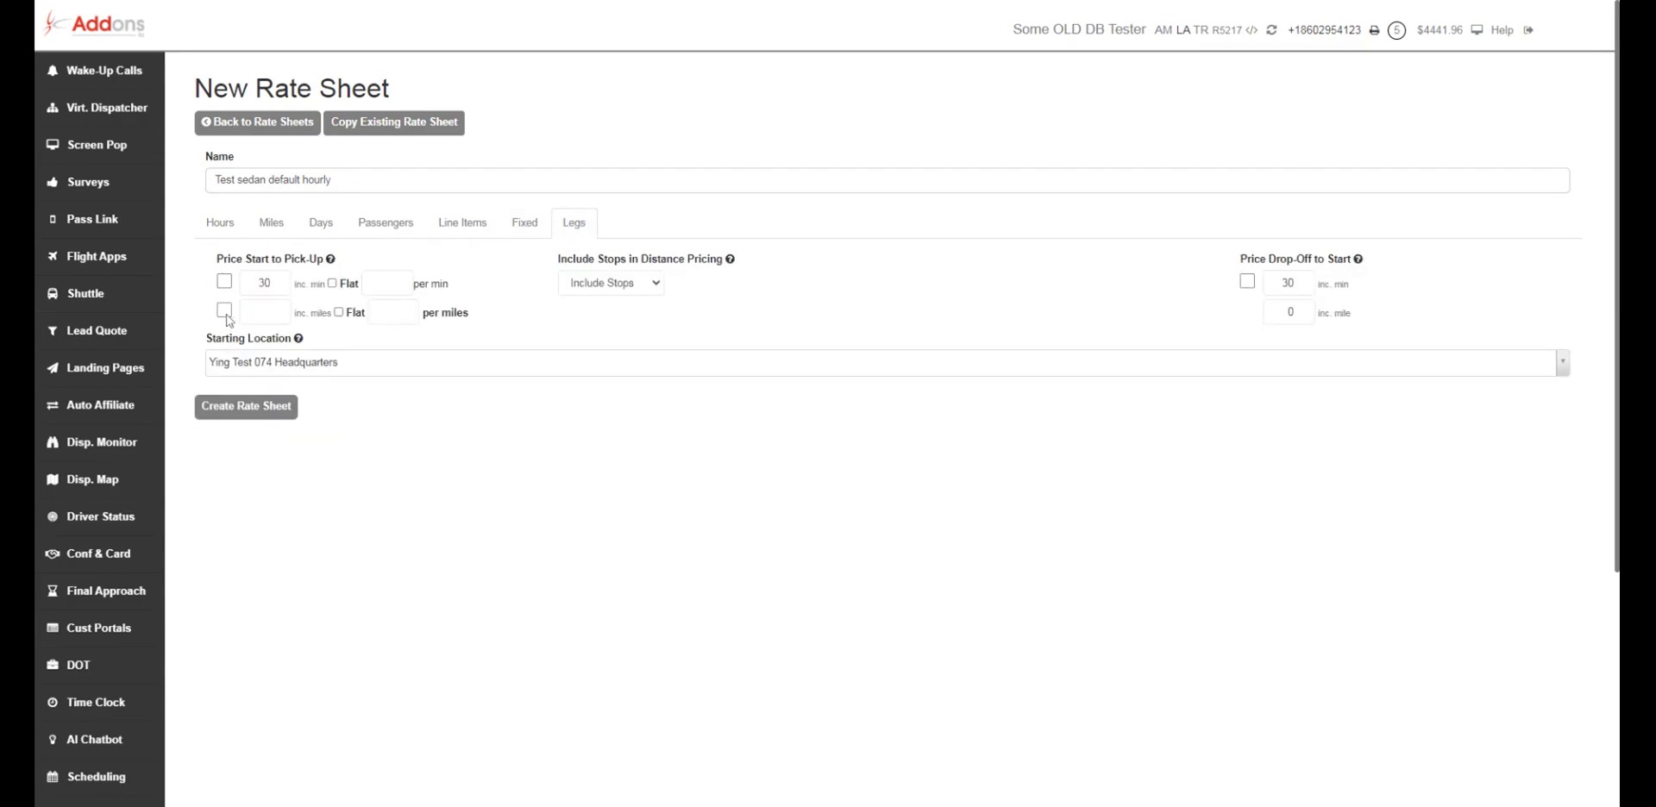
left_click(226, 312)
Step: Re-enable drop-off pricing, clear the pick-up leg's 30 minutes, and leave per-mile charge non-flat
left_click(1247, 282)
left_click(1290, 313)
left_click(338, 313)
left_click(384, 313)
left_click(259, 283)
key("Delete")
key("Delete")
left_click(393, 312)
mouse_move(302, 343)
left_click(338, 312)
Step: Create the Test sedan default hourly rate sheet and reopen it from the rate sheet list
left_click(248, 414)
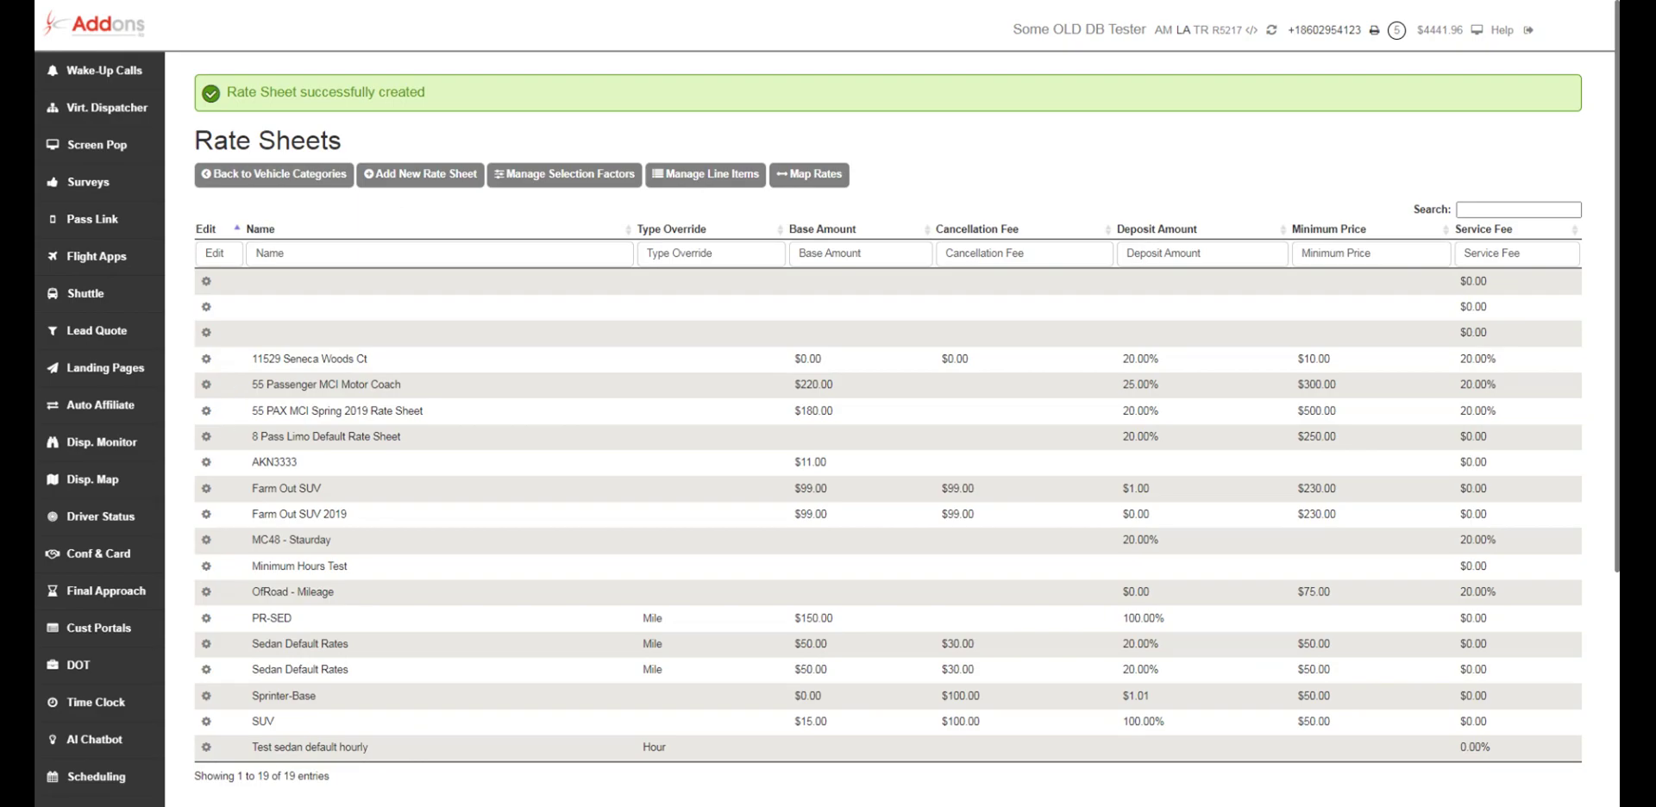
left_click(207, 748)
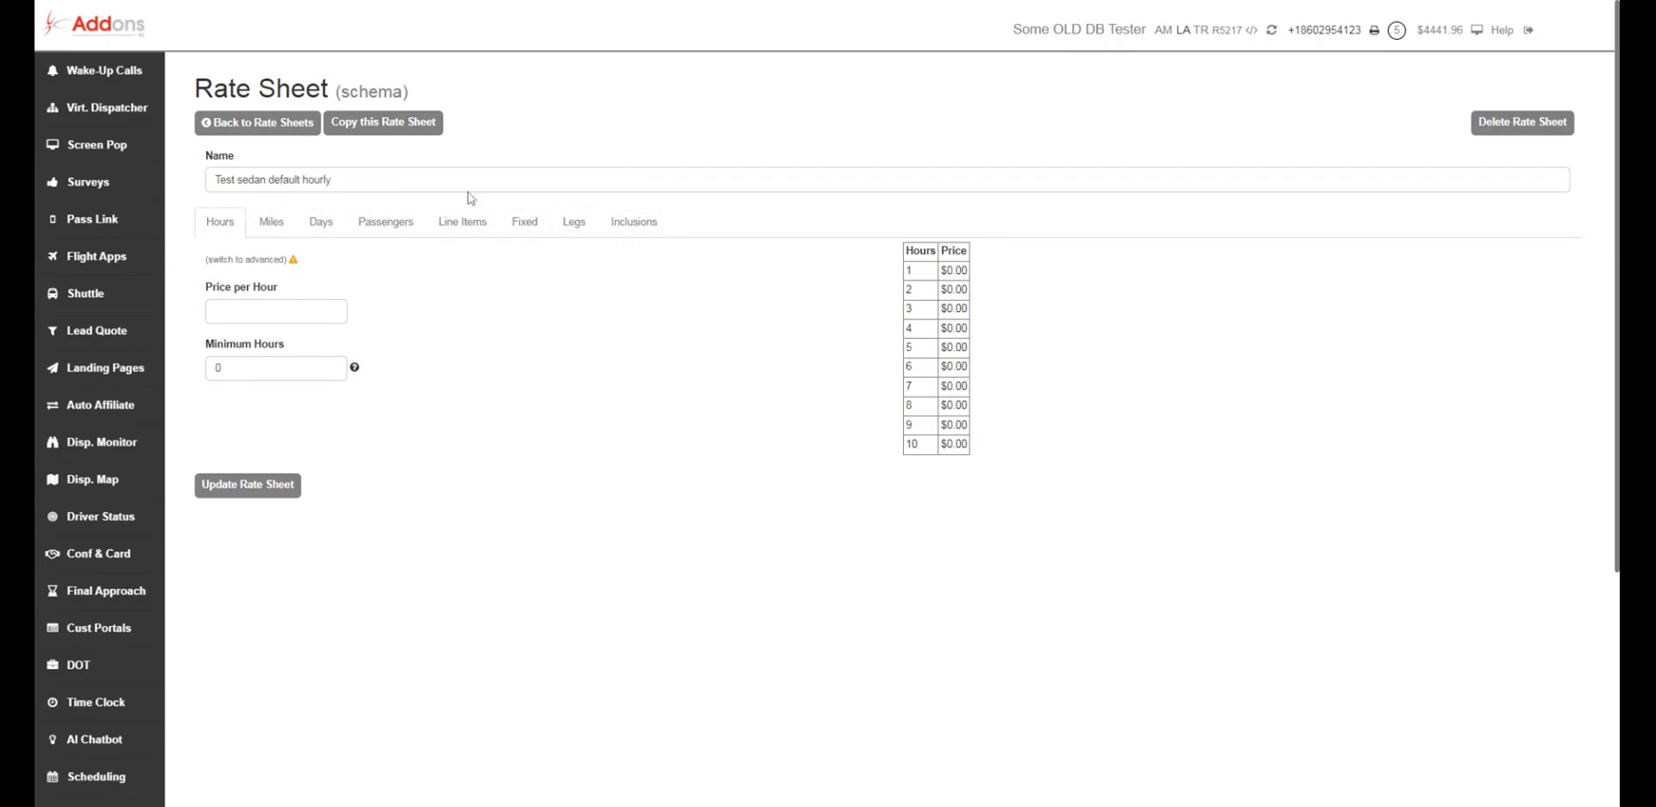
Step: Copy the sedan sheet and replace 'sedan' with 'suv' so the copy reads 'Test suv default hourly'
left_click(363, 123)
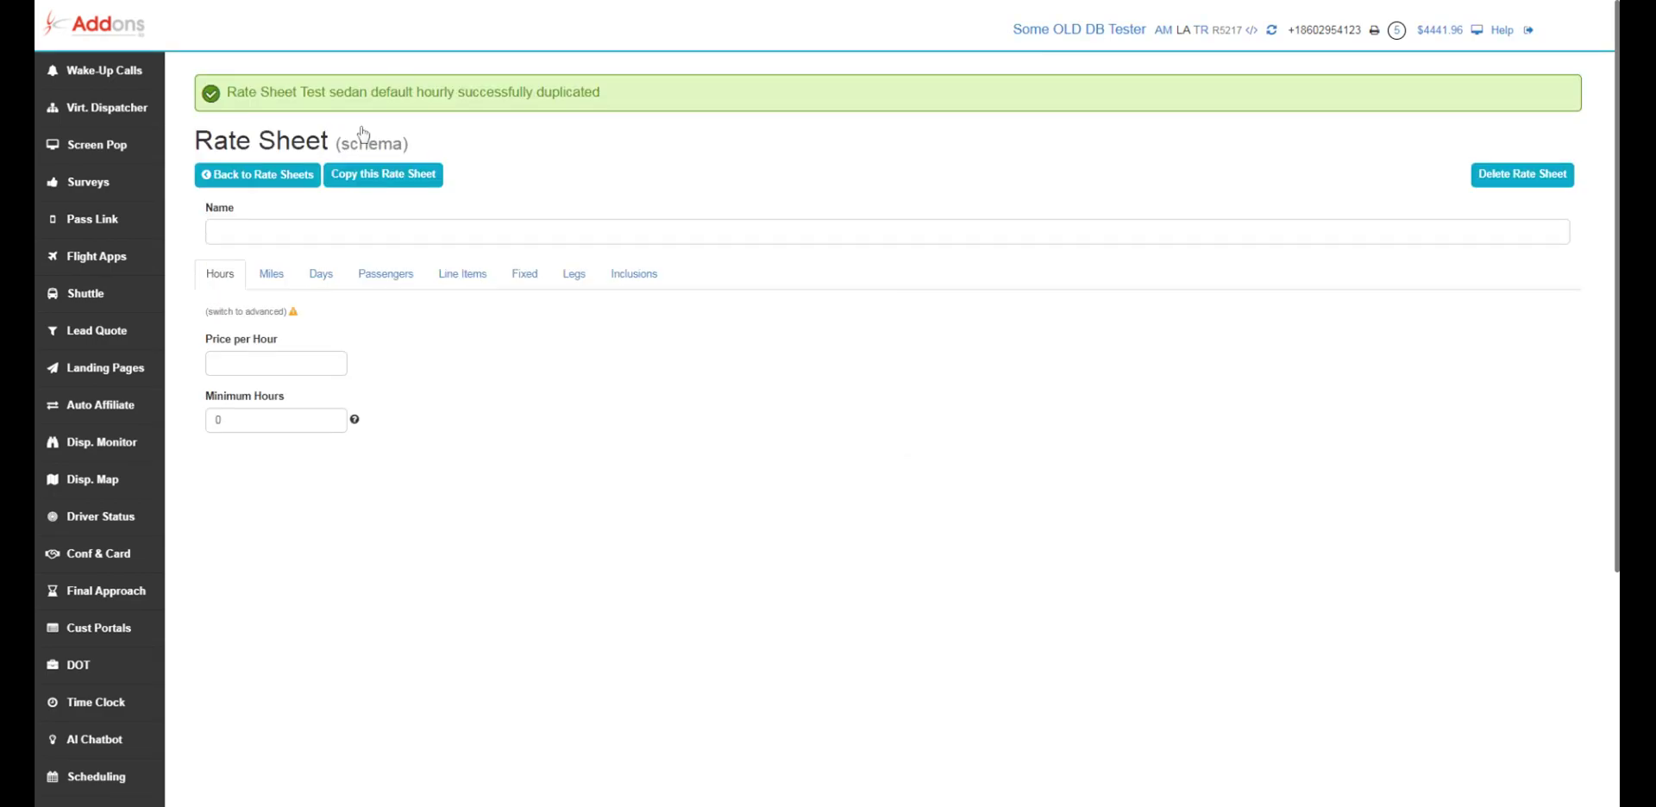
left_click_drag(253, 231, 237, 231)
type("suv default hourly")
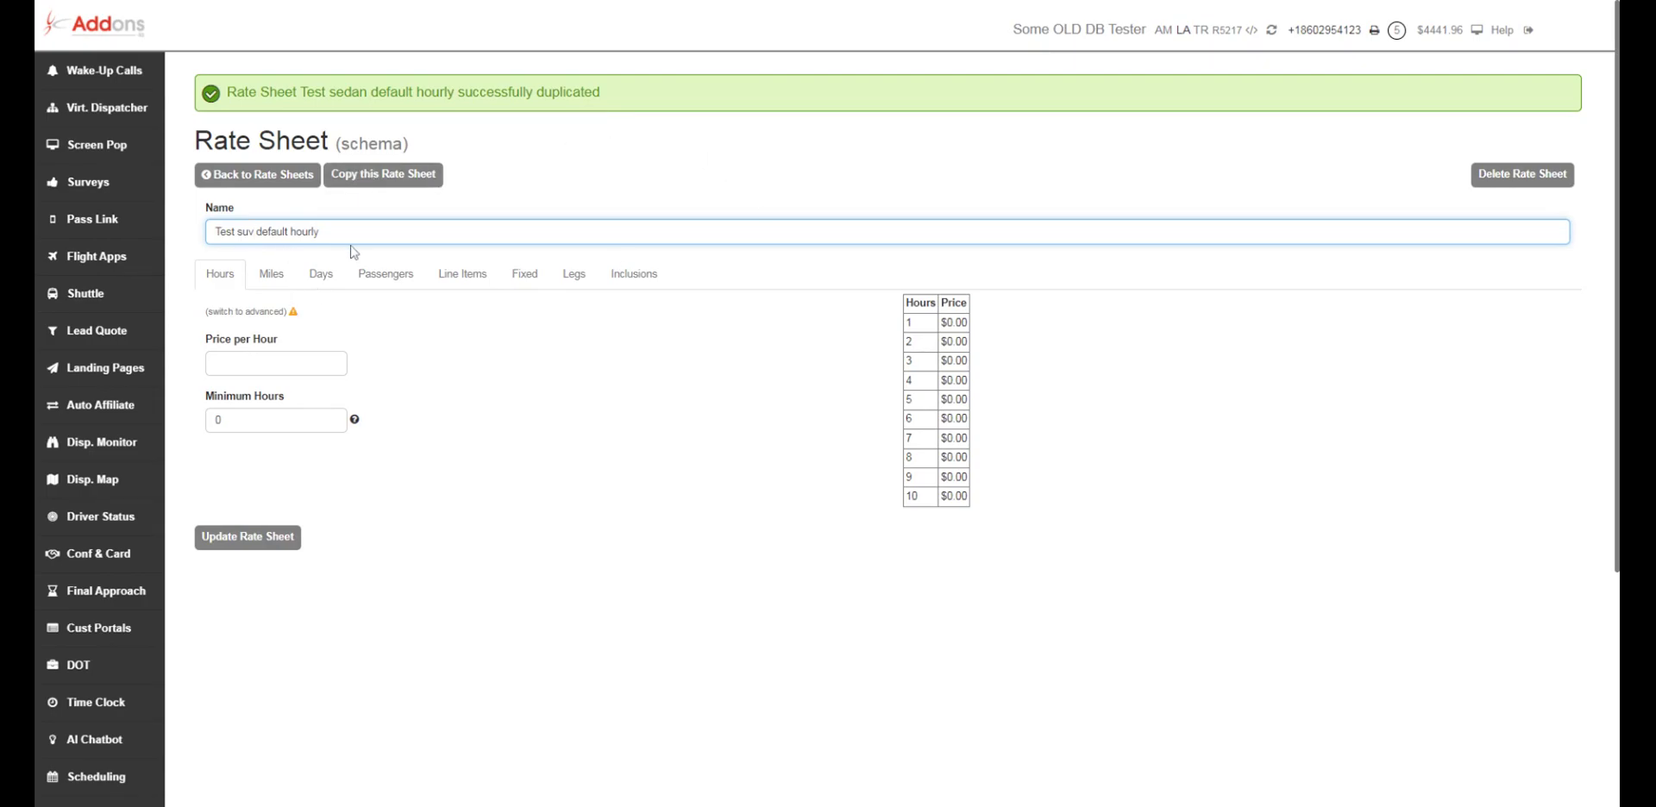
left_click_drag(321, 231, 170, 227)
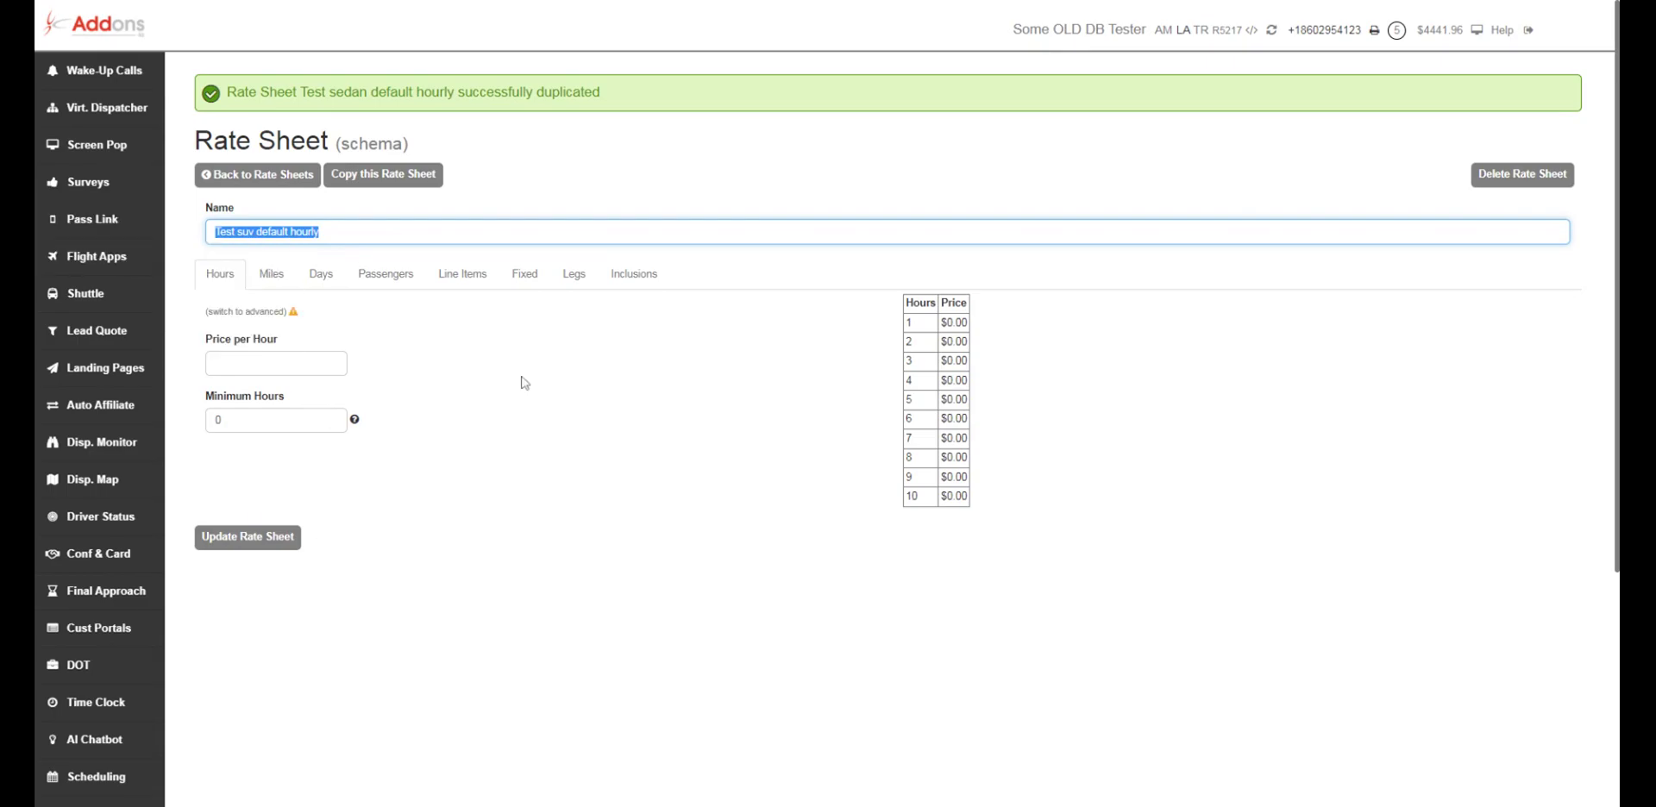